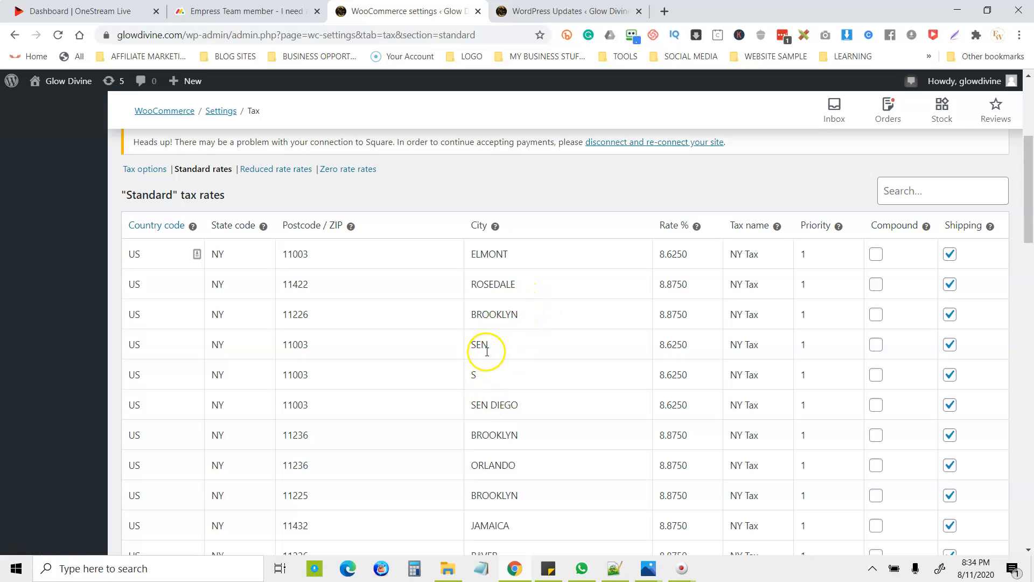
Review the city, ZIP and rate entries throughout the standard tax rates table
{"action": "left_click_drag", "start_coordinate": [1029, 230], "coordinate": [1032, 272]}
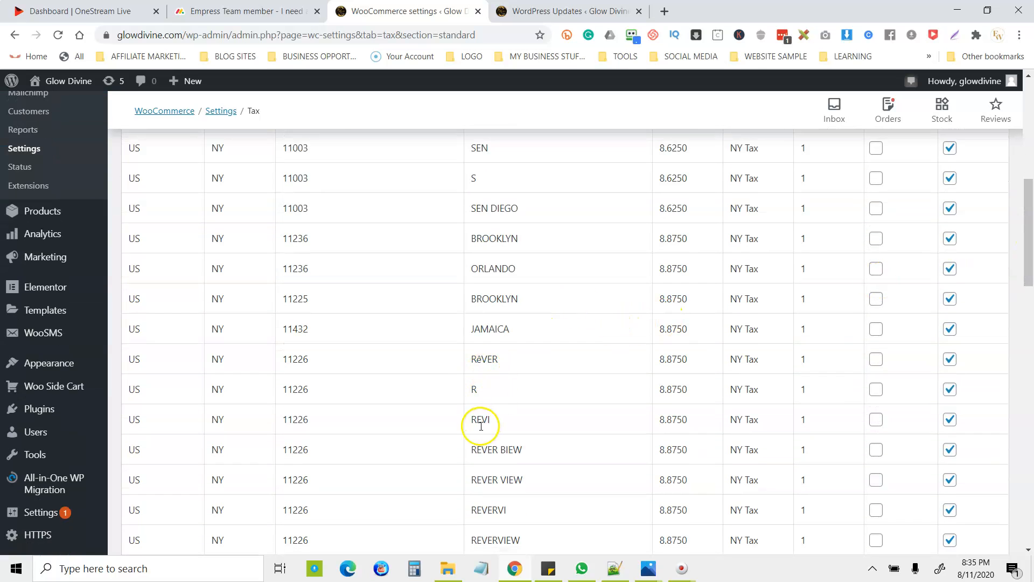
{"action": "left_click_drag", "start_coordinate": [1030, 254], "coordinate": [1031, 314]}
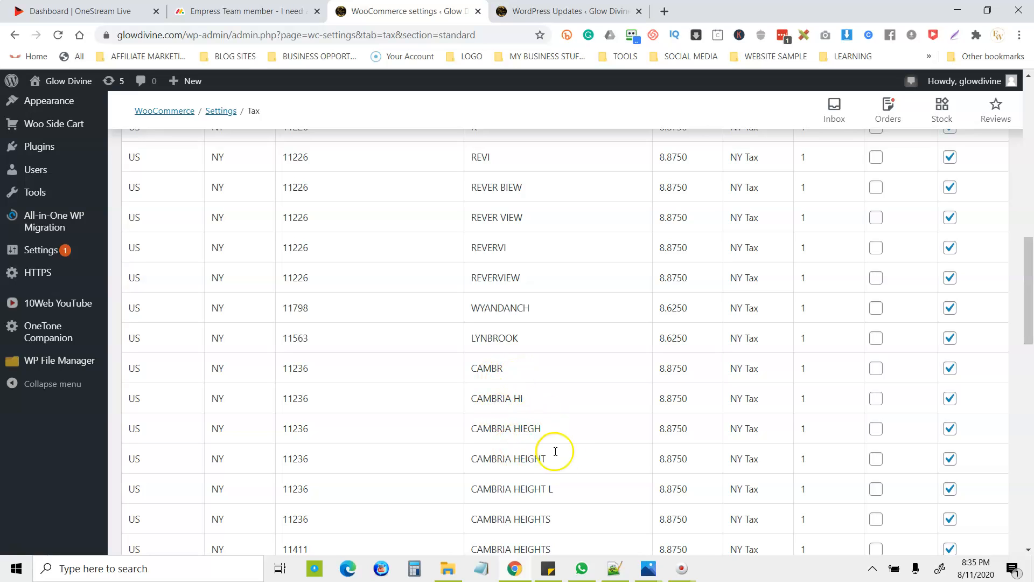
{"action": "left_click_drag", "start_coordinate": [1029, 300], "coordinate": [1029, 373]}
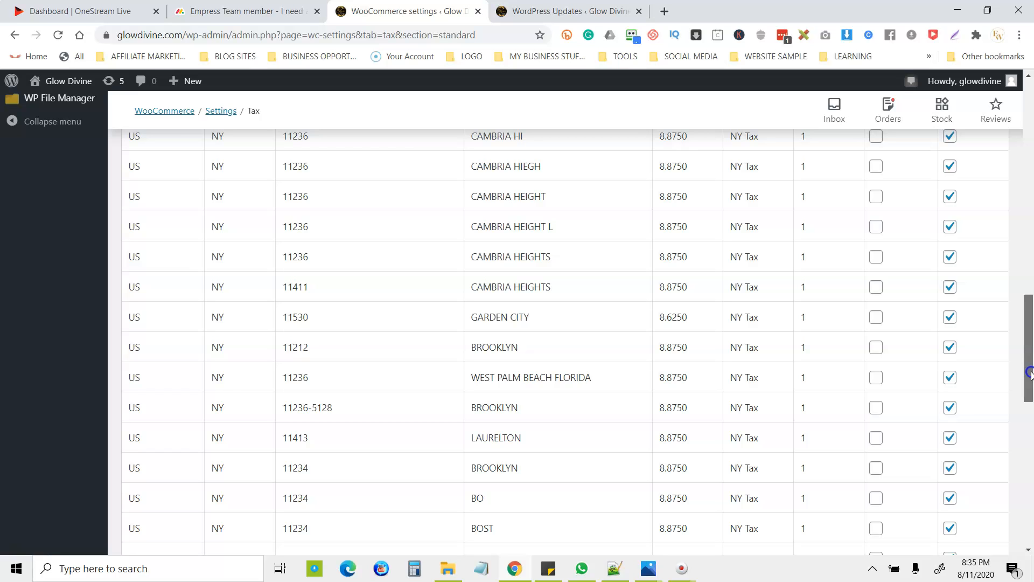
{"action": "left_click_drag", "start_coordinate": [1029, 373], "coordinate": [1028, 431]}
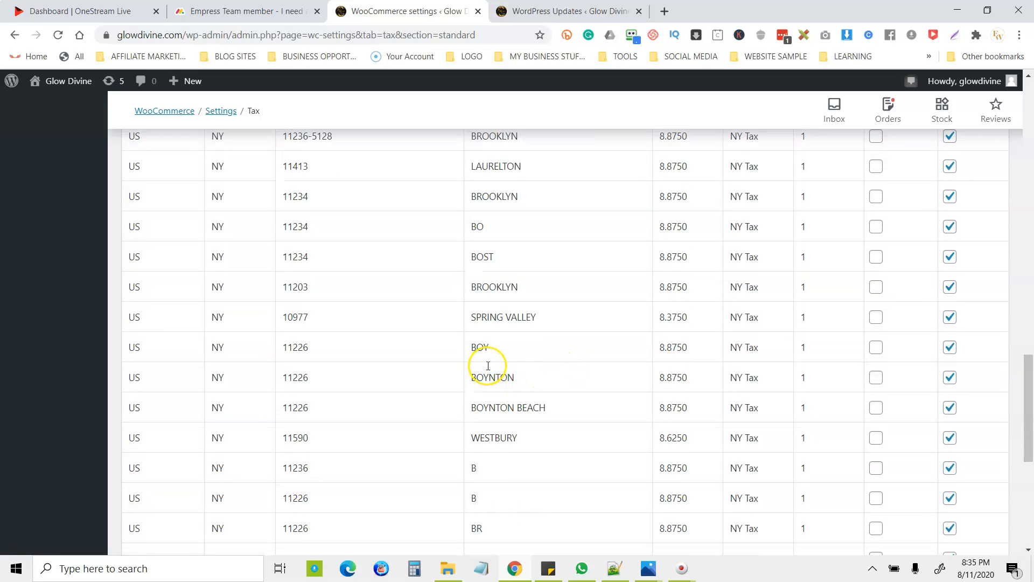
{"action": "left_click", "coordinate": [532, 366]}
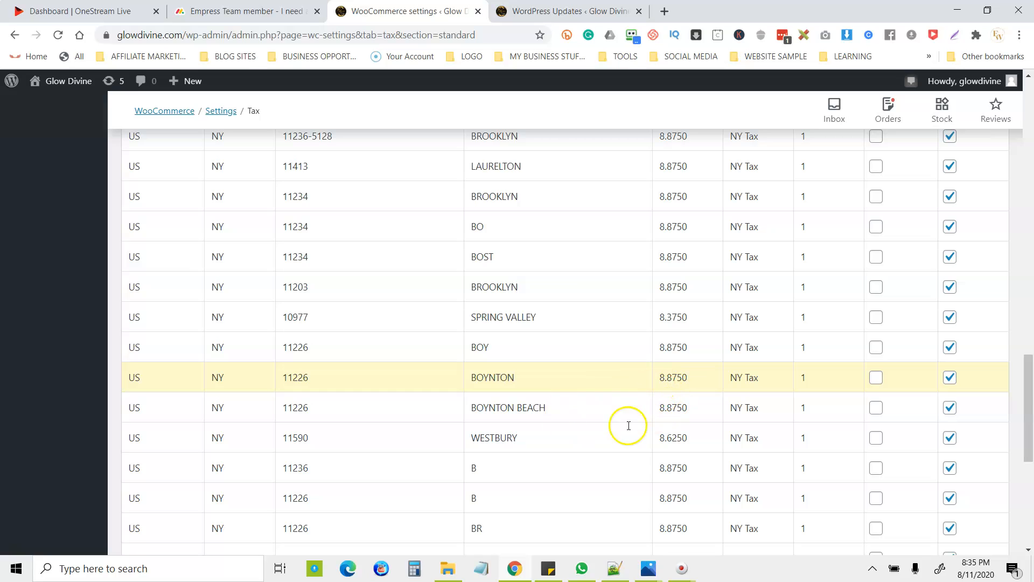
{"action": "left_click_drag", "start_coordinate": [1027, 381], "coordinate": [1030, 429]}
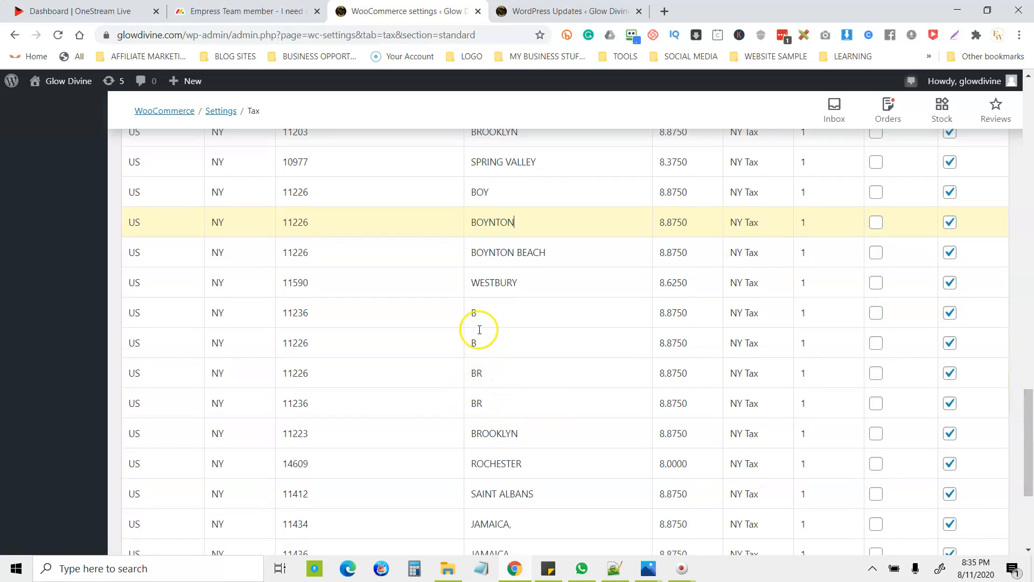
{"action": "left_click_drag", "start_coordinate": [1028, 419], "coordinate": [1030, 473]}
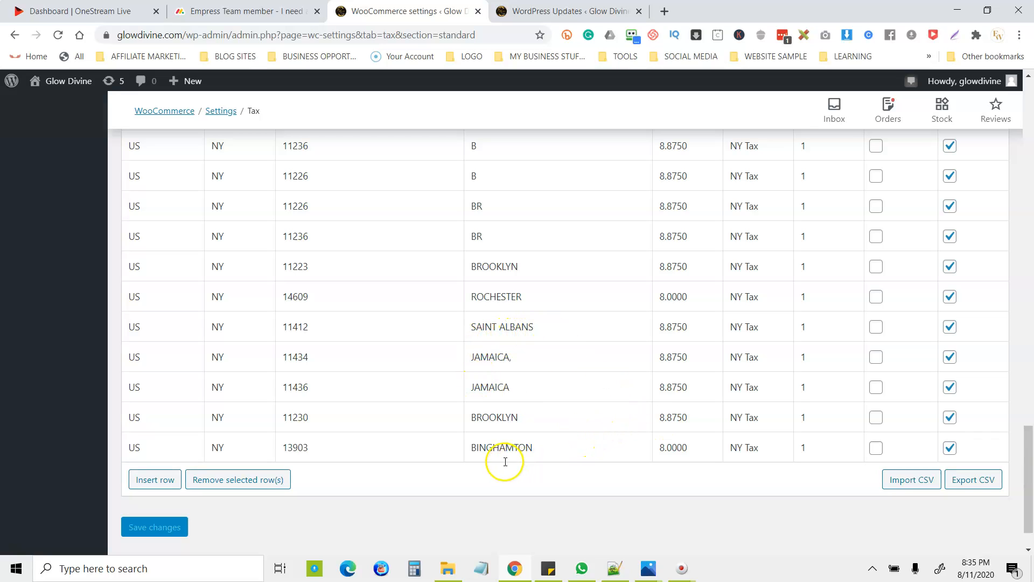
{"action": "left_click_drag", "start_coordinate": [1029, 439], "coordinate": [1029, 140]}
Open the glowdivine.com storefront in a separate browser tab and close the WordPress Updates page
{"action": "left_click", "coordinate": [568, 11]}
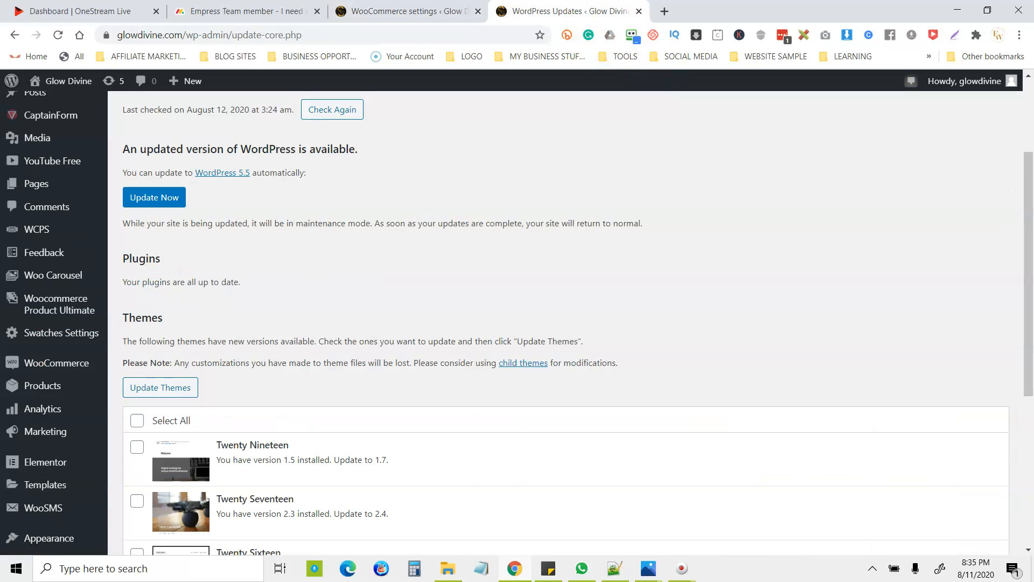
{"action": "left_click", "coordinate": [674, 12]}
{"action": "left_click", "coordinate": [474, 33]}
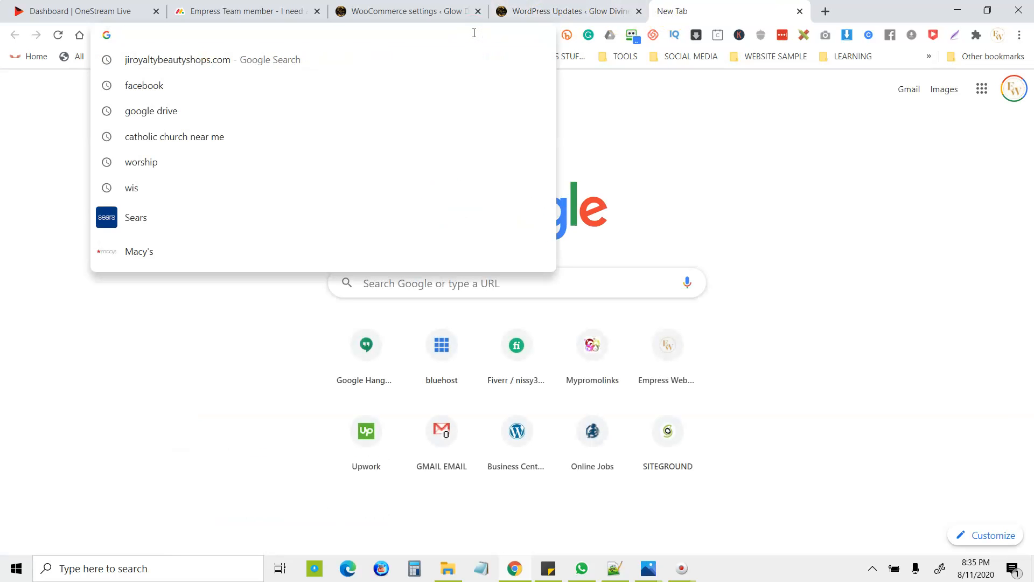
{"action": "type", "text": "glow"}
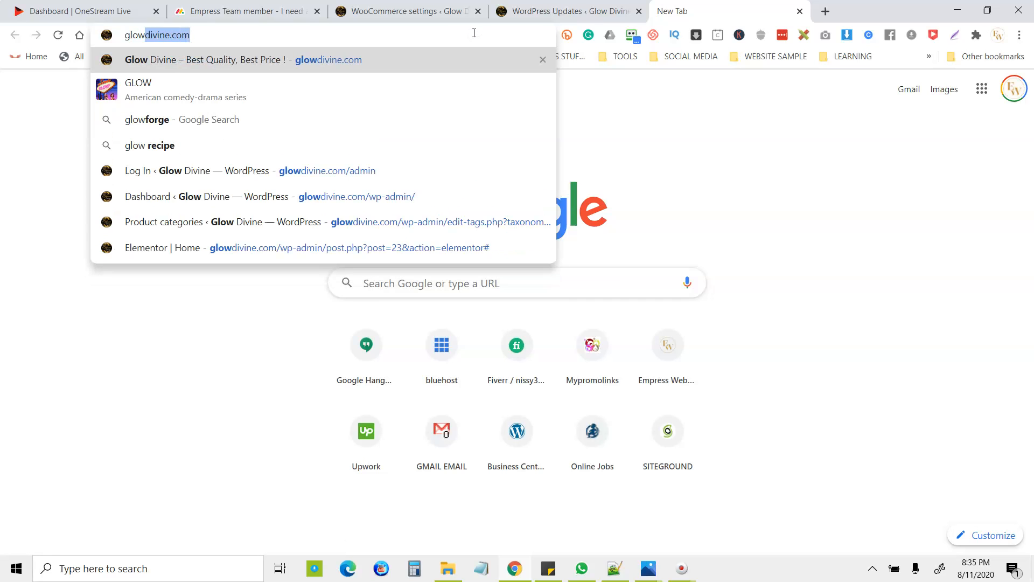
{"action": "key", "text": "Return"}
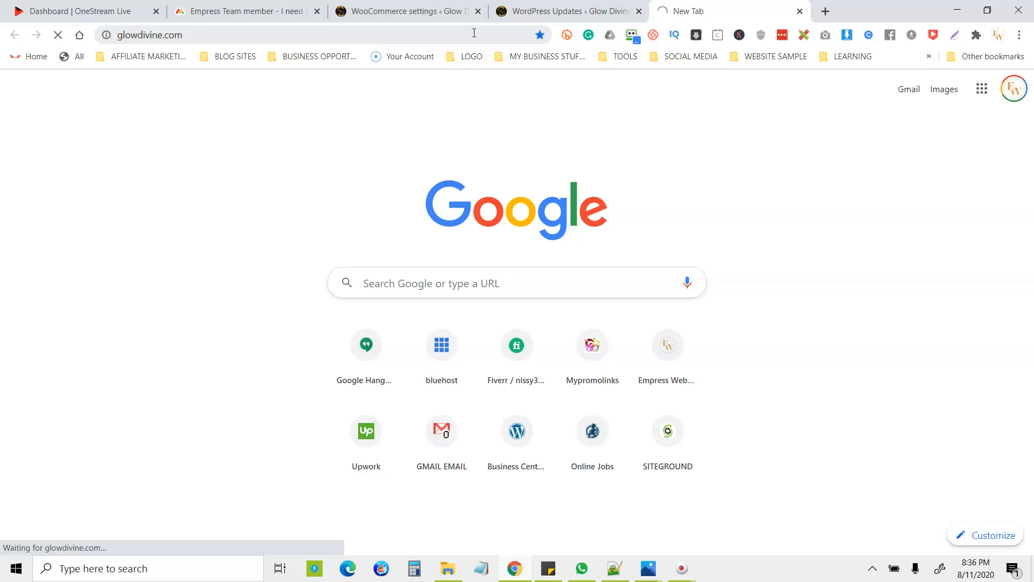
{"action": "left_click", "coordinate": [535, 6]}
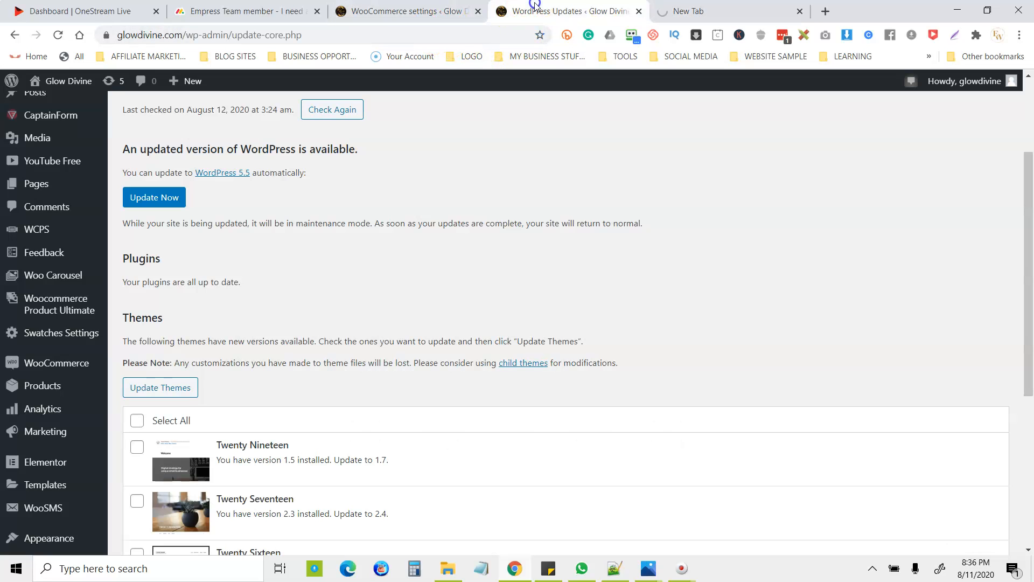
{"action": "left_click", "coordinate": [639, 12]}
{"action": "left_click", "coordinate": [423, 12]}
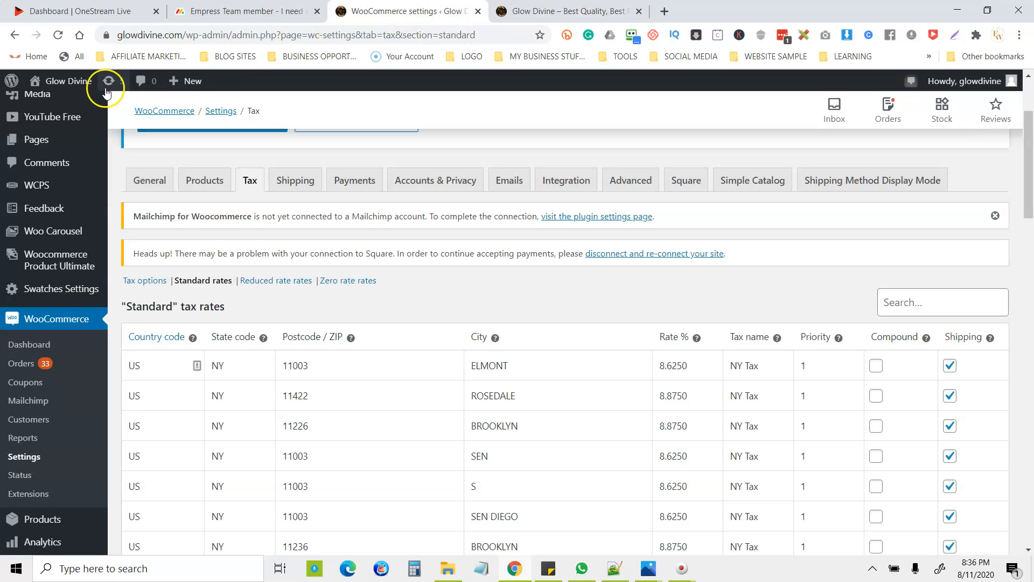
{"action": "left_click", "coordinate": [530, 10]}
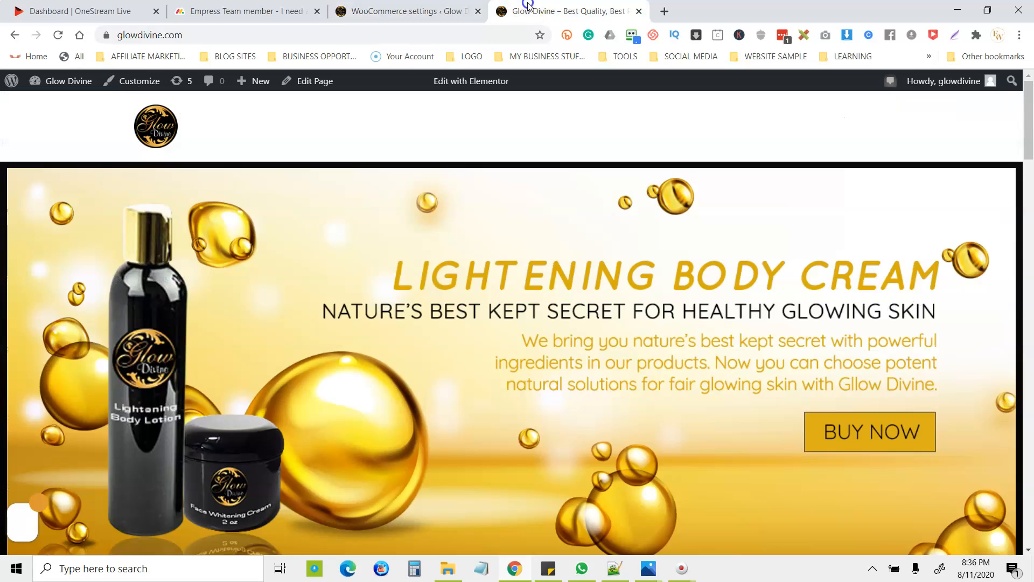
Open the store's cart page from the floating shopping basket
{"action": "left_click_drag", "start_coordinate": [1030, 126], "coordinate": [1029, 168]}
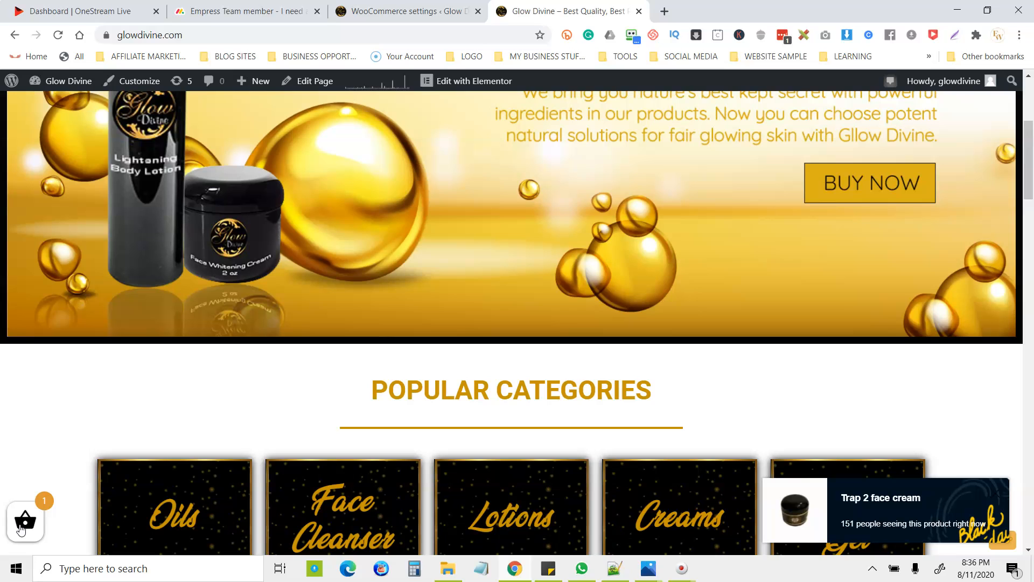
{"action": "left_click", "coordinate": [21, 528]}
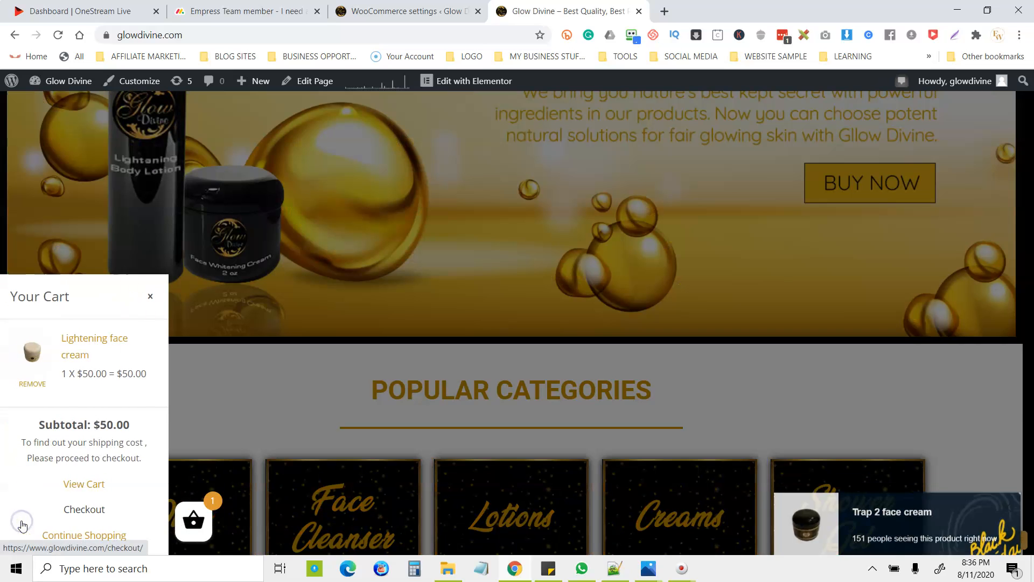
{"action": "left_click", "coordinate": [93, 490]}
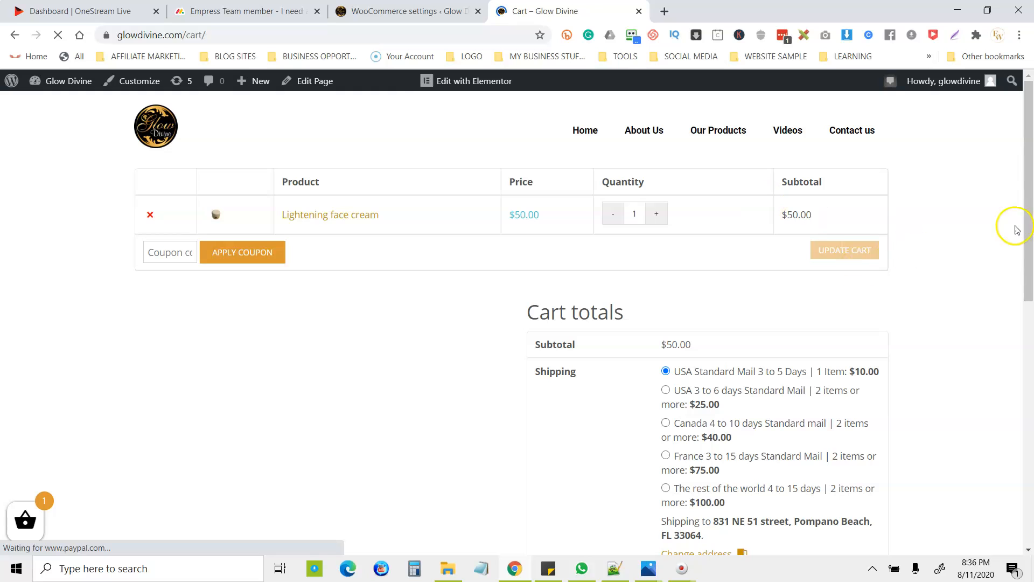
Change the cart's shipping address to Delaware with city maryland and an empty postcode, and update the totals
{"action": "left_click_drag", "start_coordinate": [1030, 157], "coordinate": [1030, 223]}
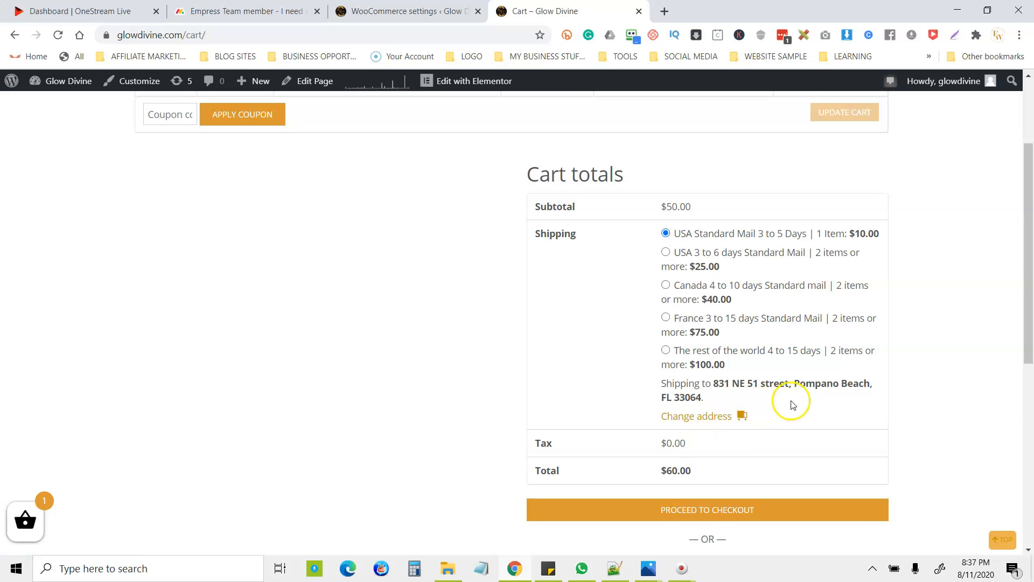
{"action": "left_click", "coordinate": [714, 418]}
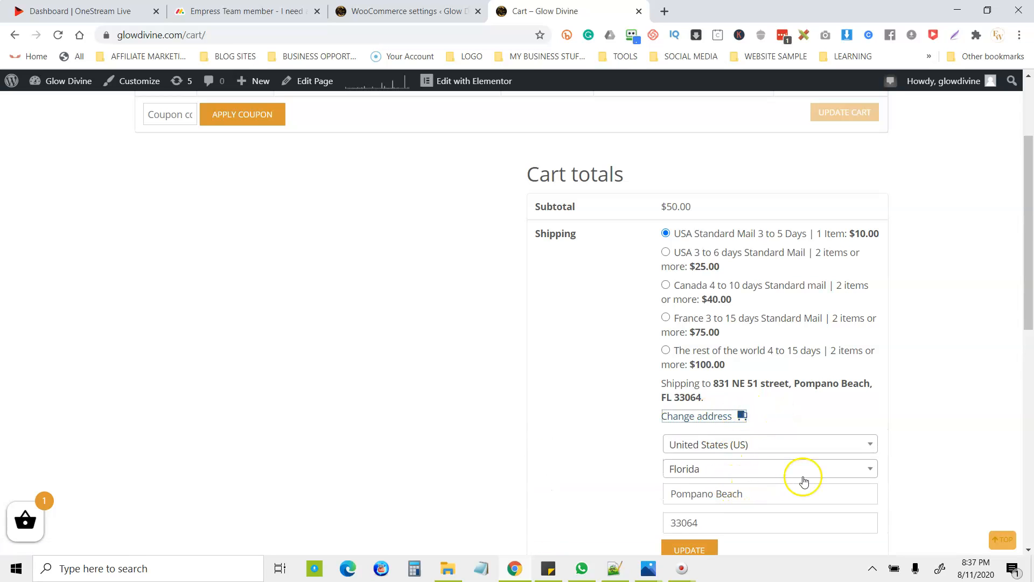
{"action": "left_click", "coordinate": [810, 474]}
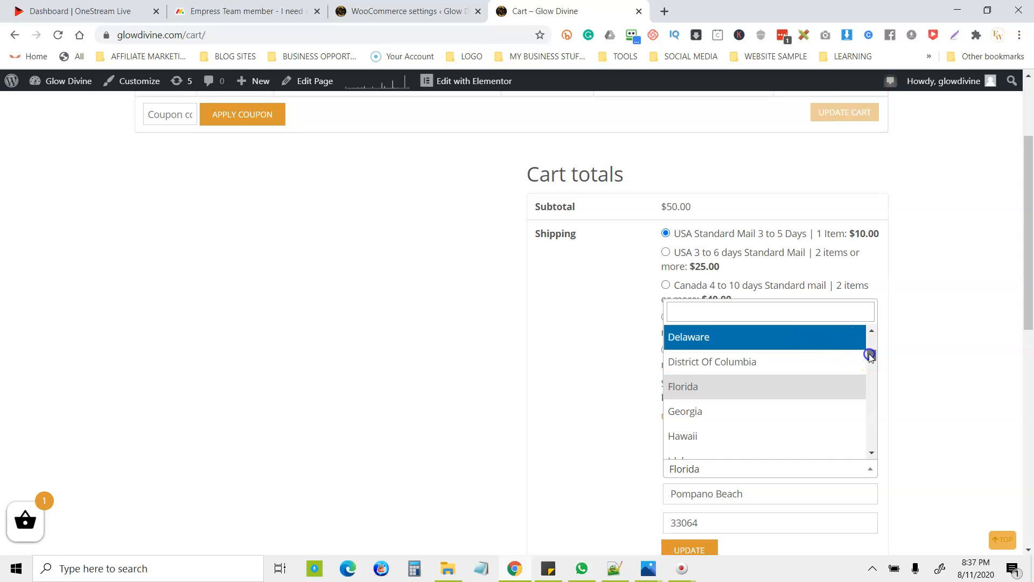
{"action": "left_click", "coordinate": [771, 342]}
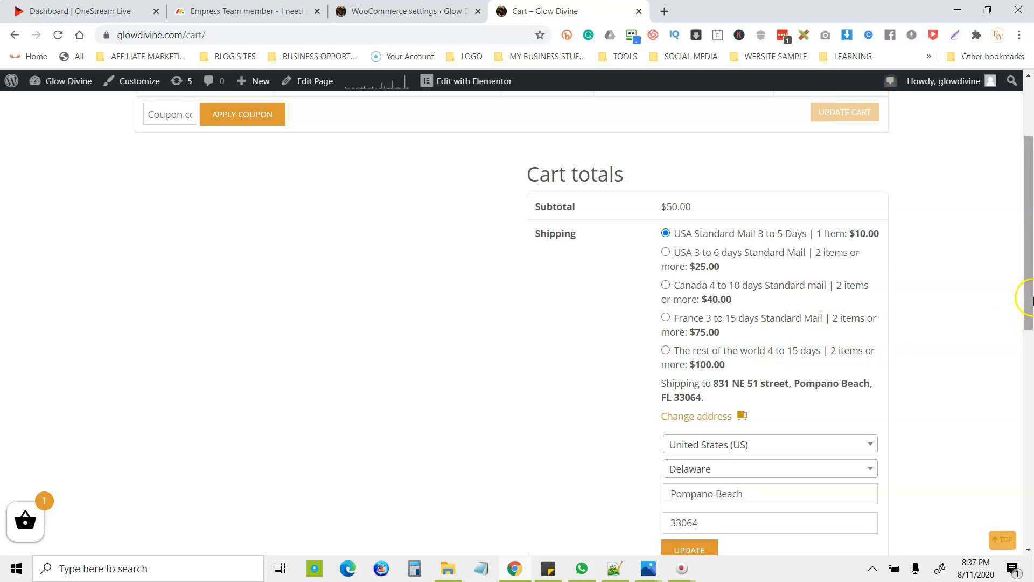
{"action": "left_click_drag", "start_coordinate": [1025, 300], "coordinate": [1026, 357]}
{"action": "left_click_drag", "start_coordinate": [741, 350], "coordinate": [646, 358]}
{"action": "key", "text": "BackSpace"}
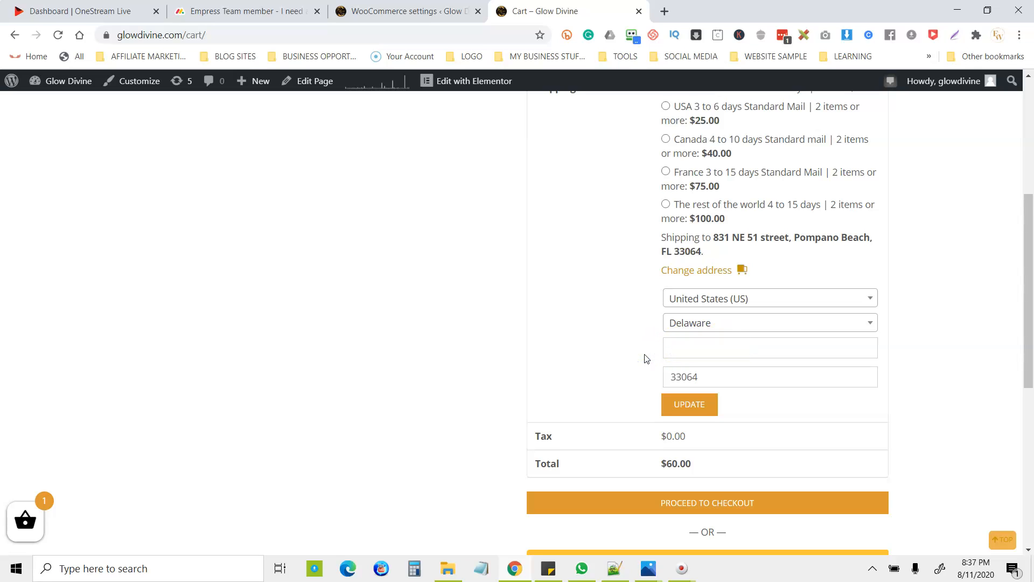
{"action": "type", "text": "maryland"}
{"action": "left_click_drag", "start_coordinate": [707, 376], "coordinate": [663, 380]}
{"action": "key", "text": "BackSpace"}
{"action": "left_click", "coordinate": [690, 400]}
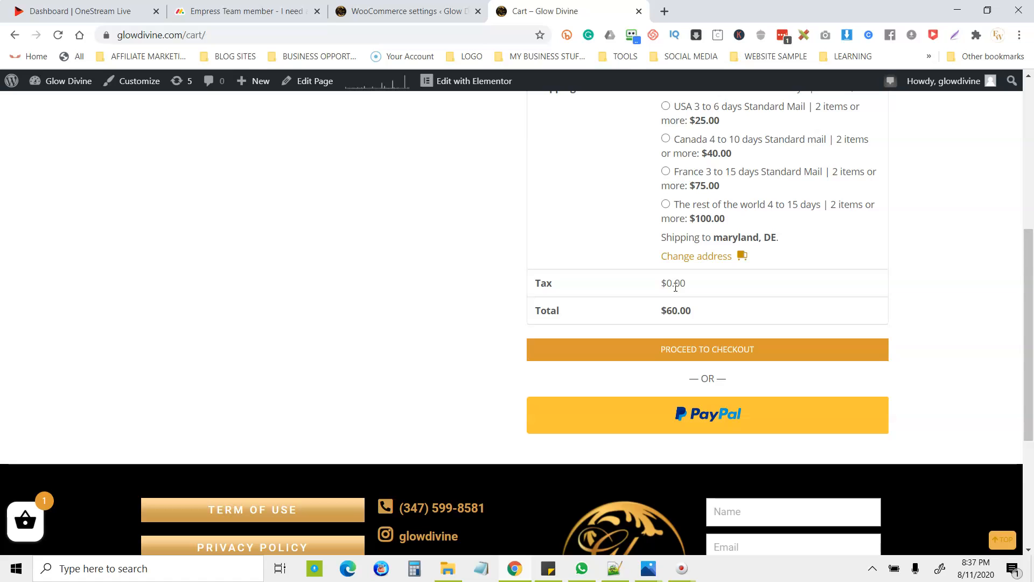
Change the cart's shipping address to California, city maryville, ZIP 95901, and update the totals
{"action": "left_click", "coordinate": [699, 259]}
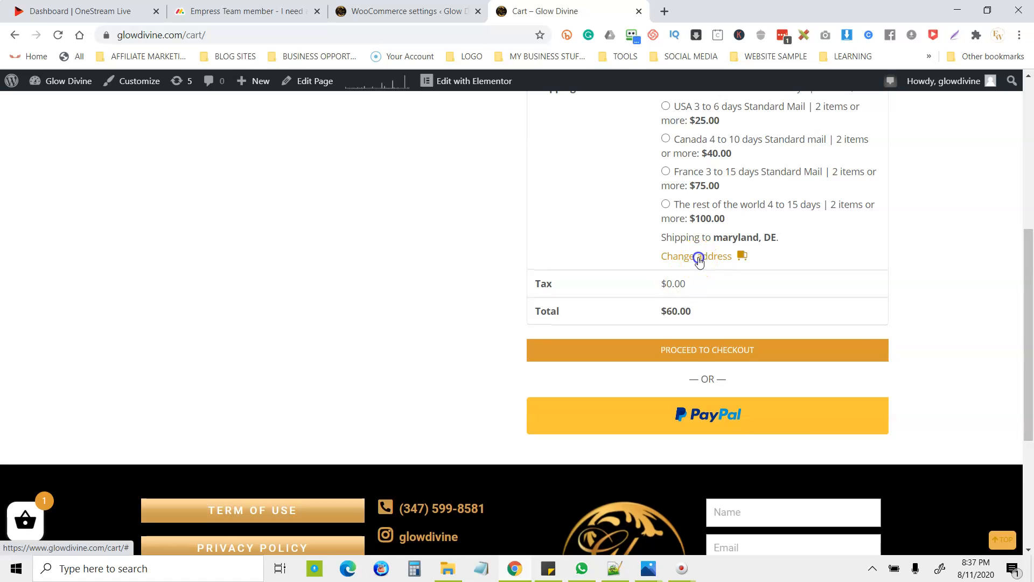
{"action": "left_click", "coordinate": [813, 308]}
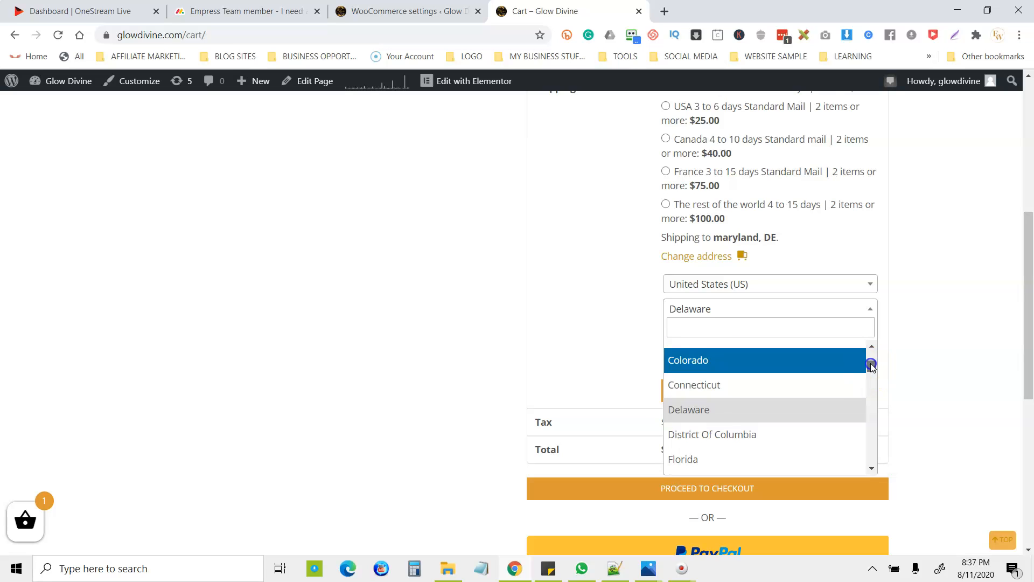
{"action": "scroll", "coordinate": [871, 363], "scroll_direction": "up", "scroll_amount": 1}
{"action": "left_click", "coordinate": [716, 381]}
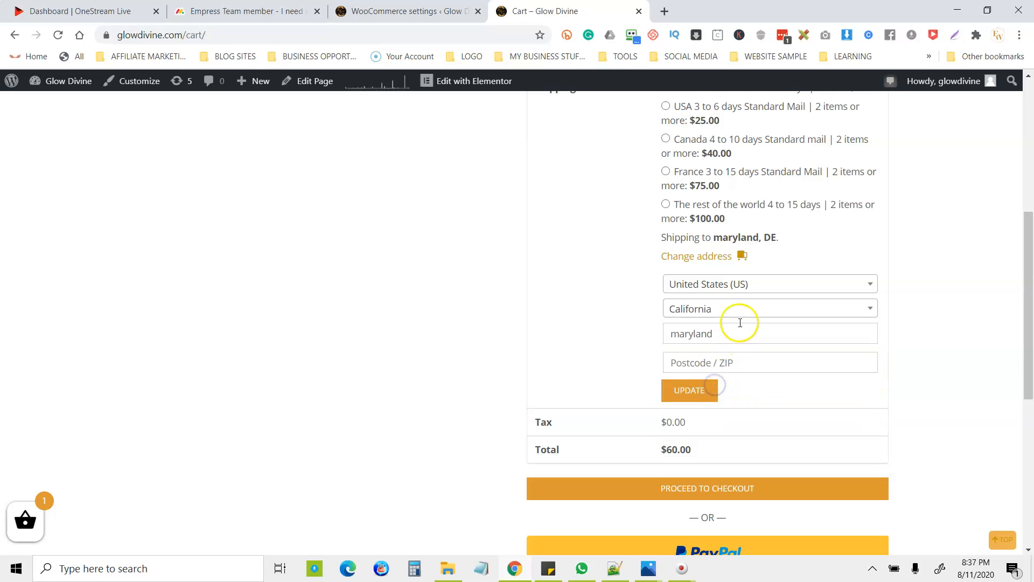
{"action": "left_click_drag", "start_coordinate": [738, 339], "coordinate": [666, 332]}
{"action": "left_click", "coordinate": [711, 332]}
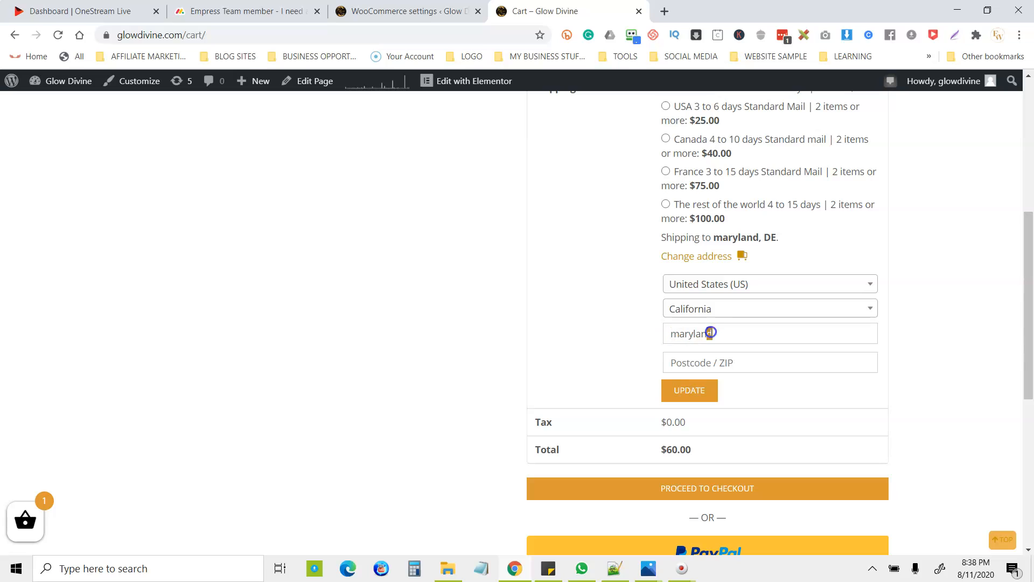
{"action": "key", "text": "BackSpace"}
{"action": "left_click", "coordinate": [714, 359]}
{"action": "type", "text": "95901"}
{"action": "left_click", "coordinate": [703, 386]}
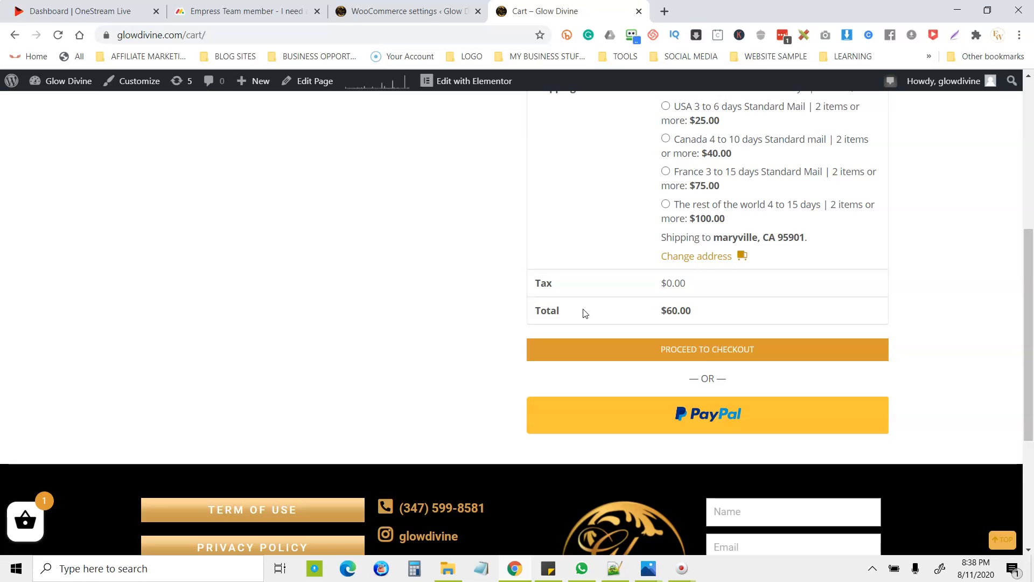
Return to the WooCommerce standard tax rates and remove the BINGHAMTON 13903 row at the end of the table
{"action": "left_click", "coordinate": [362, 10]}
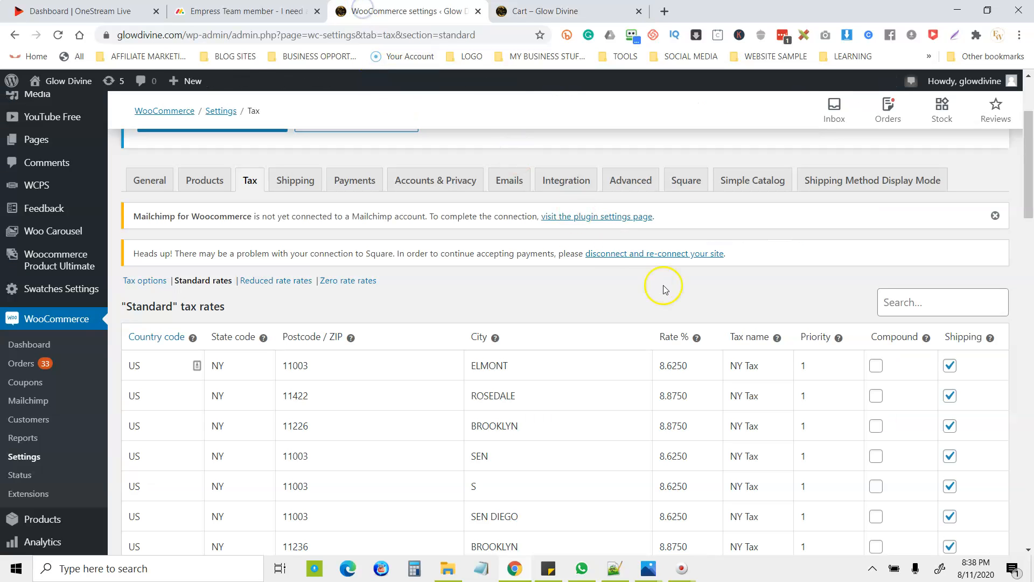
{"action": "left_click_drag", "start_coordinate": [1029, 188], "coordinate": [1030, 218]}
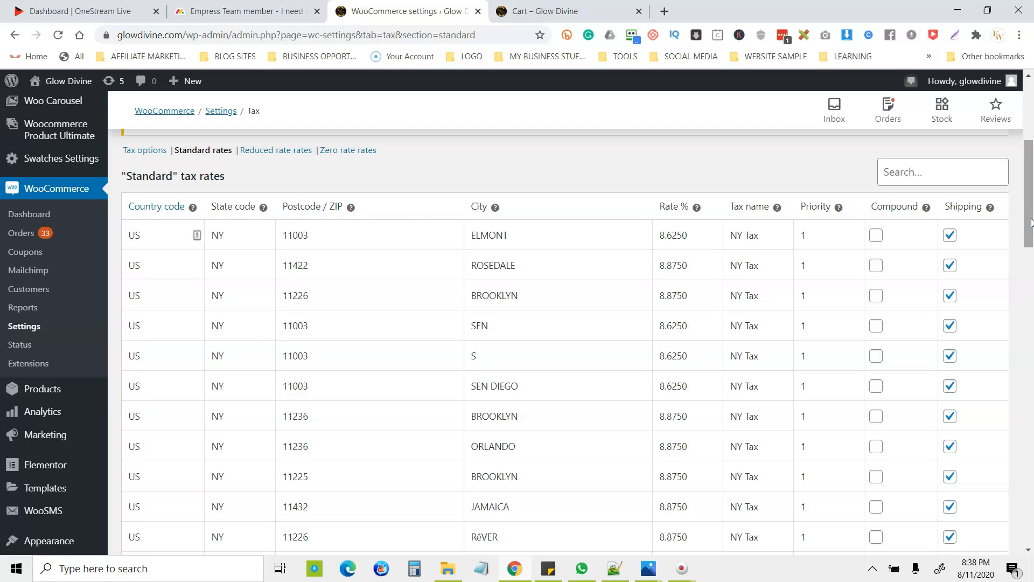
{"action": "left_click_drag", "start_coordinate": [1022, 230], "coordinate": [1029, 512]}
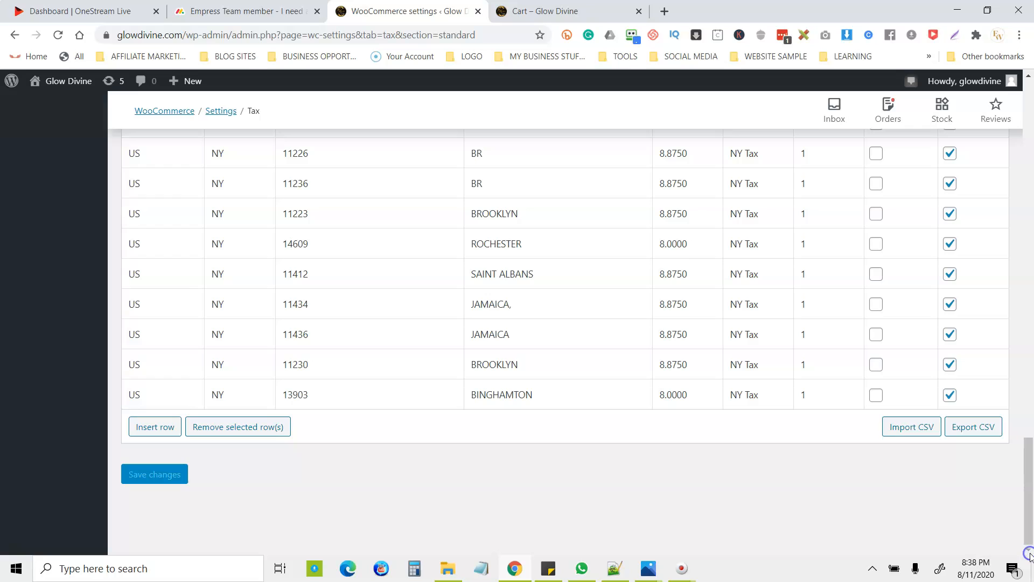
{"action": "left_click", "coordinate": [239, 431]}
{"action": "left_click", "coordinate": [269, 404]}
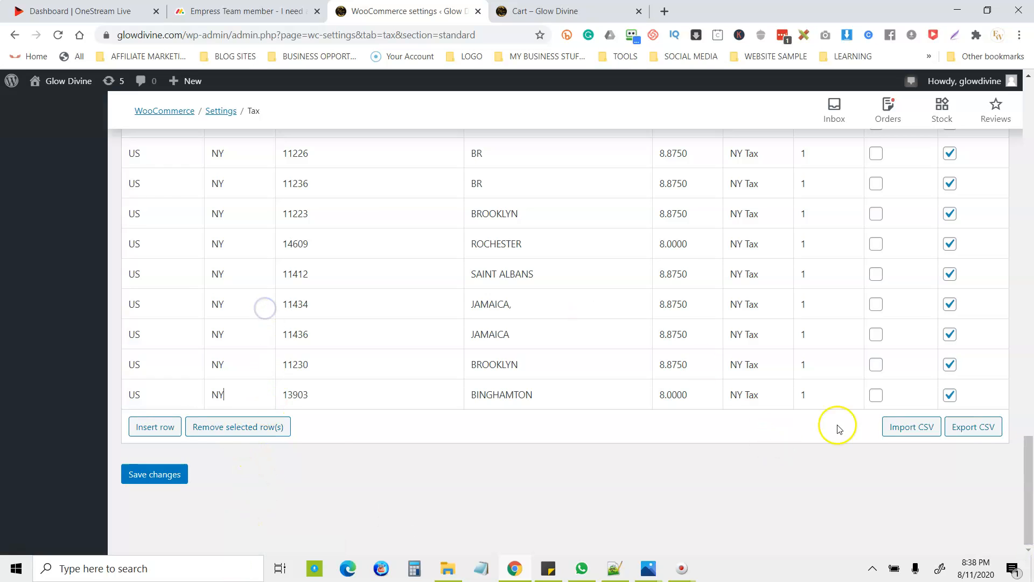
{"action": "mouse_move", "coordinate": [1029, 445]}
{"action": "left_mouse_down"}
{"action": "mouse_move", "coordinate": [1030, 274]}
{"action": "mouse_move", "coordinate": [1030, 445]}
{"action": "left_mouse_up"}
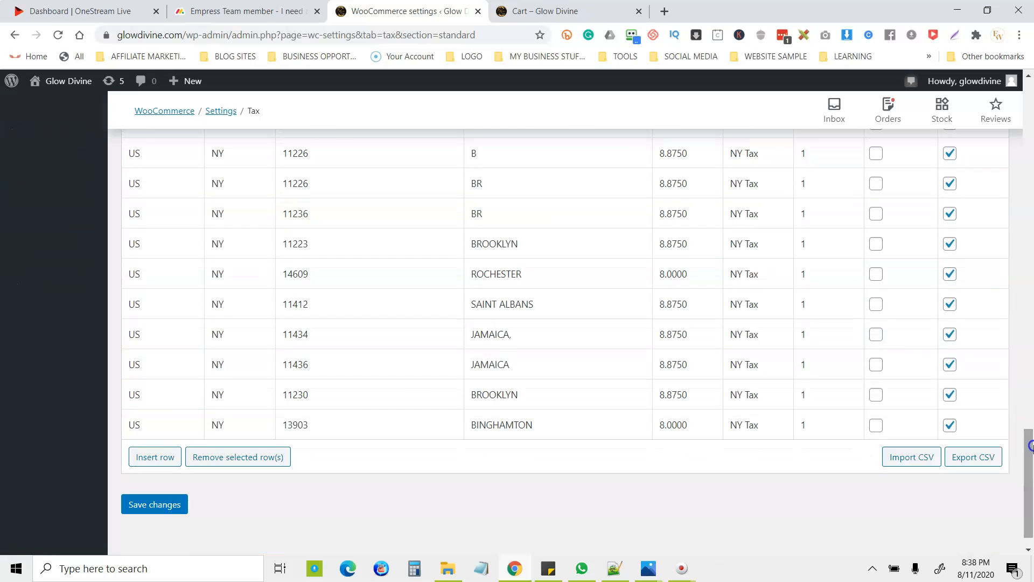
{"action": "left_click", "coordinate": [172, 428]}
{"action": "left_click", "coordinate": [215, 457]}
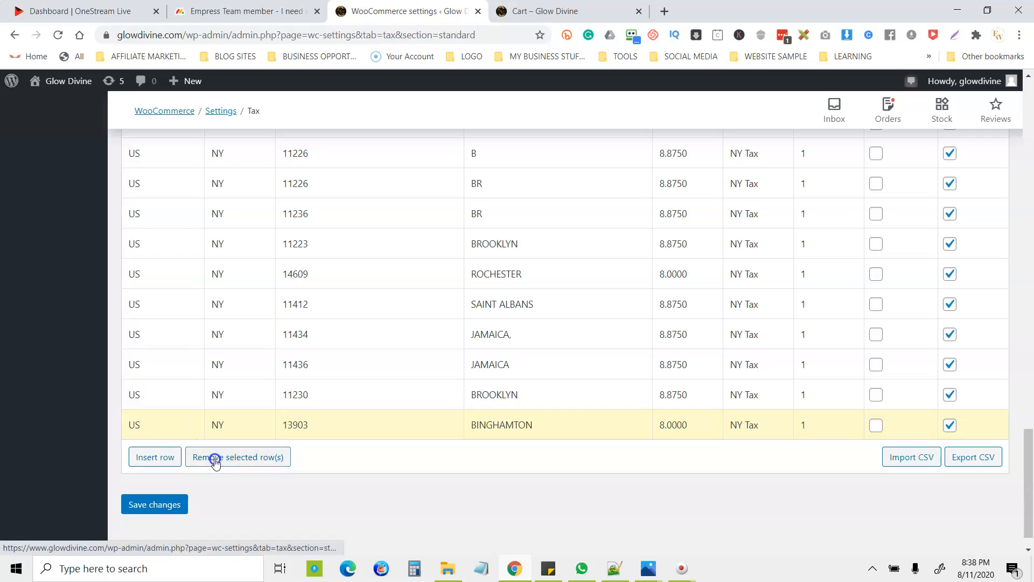
Remove the BROOKLYN 11230 and JAMAICA, 11434 rows from the standard tax rates table
{"action": "left_click", "coordinate": [189, 429]}
{"action": "left_click", "coordinate": [215, 459]}
{"action": "left_click", "coordinate": [181, 401]}
{"action": "left_click", "coordinate": [231, 459]}
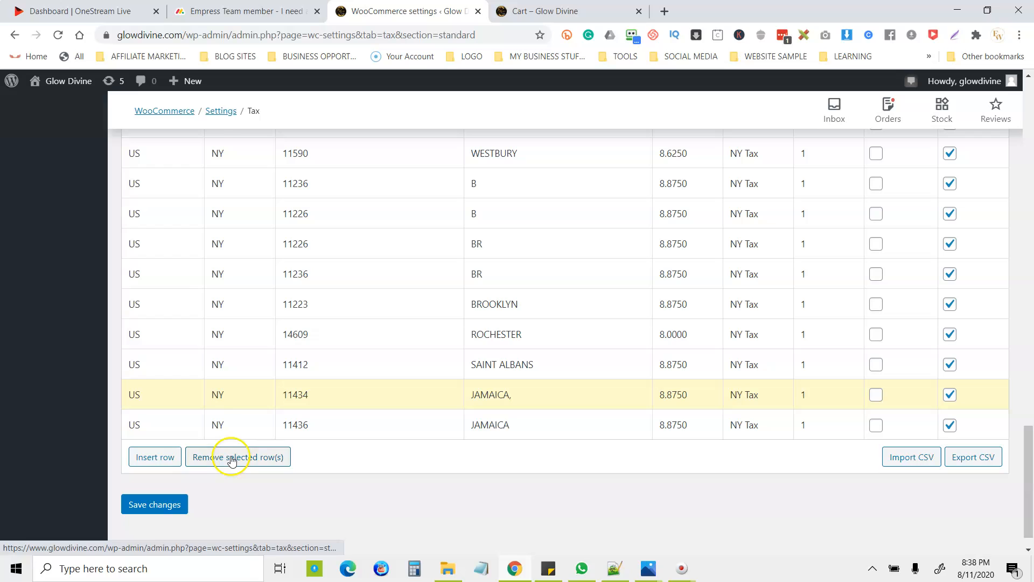
Remove the last three rows, JAMAICA 11436, SAINT ALBANS 11412 and ROCHESTER 14609, one by one from the standard tax rates table
{"action": "left_click", "coordinate": [180, 423]}
{"action": "left_click", "coordinate": [241, 454]}
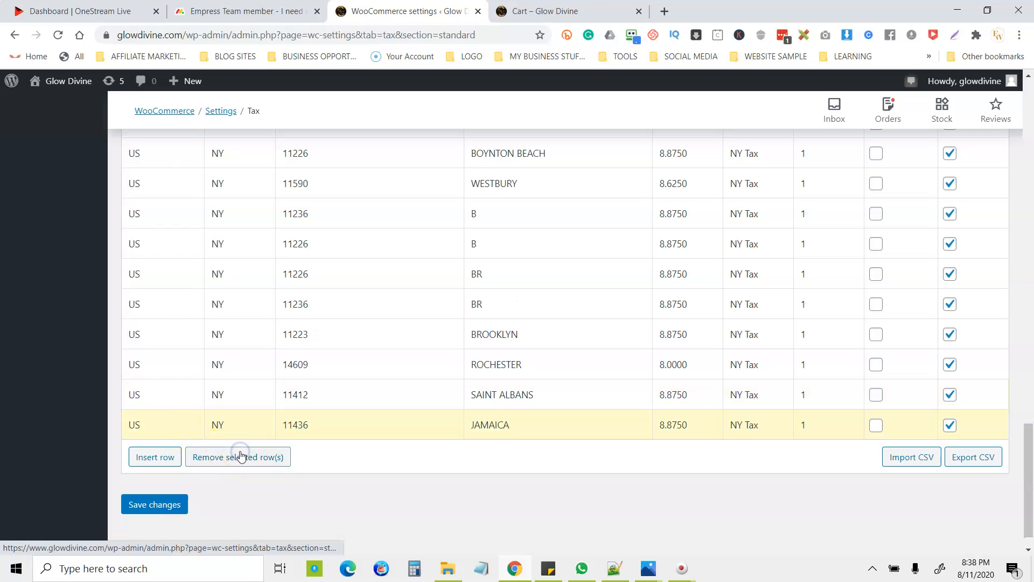
{"action": "left_click", "coordinate": [181, 426]}
{"action": "left_click", "coordinate": [220, 455]}
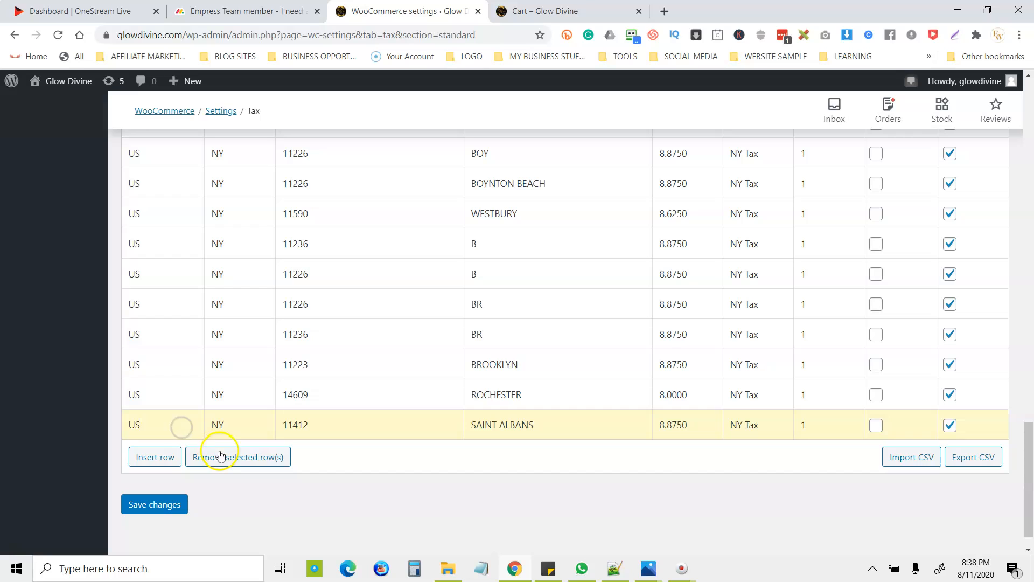
{"action": "left_click", "coordinate": [225, 457]}
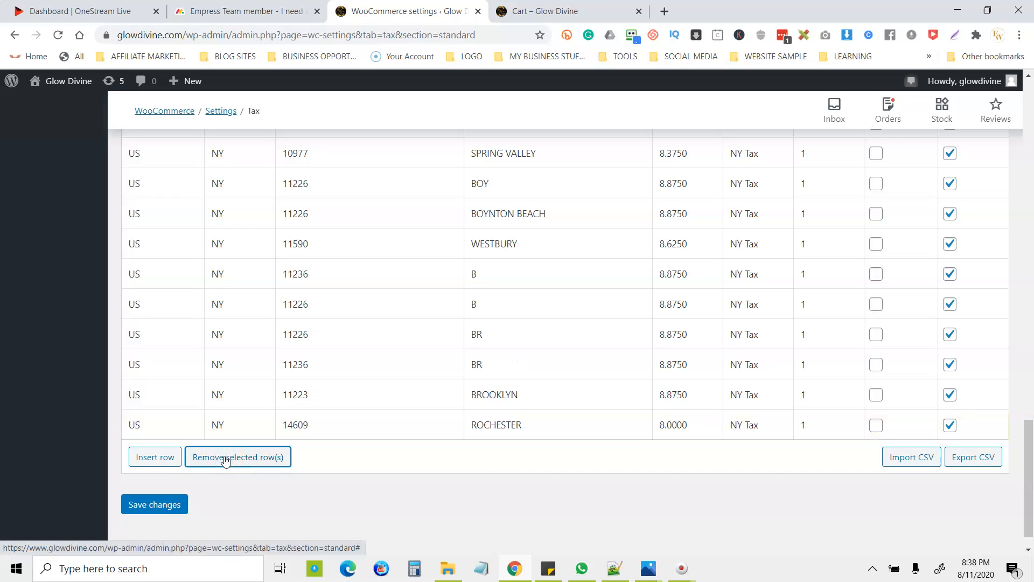
{"action": "left_click", "coordinate": [200, 419]}
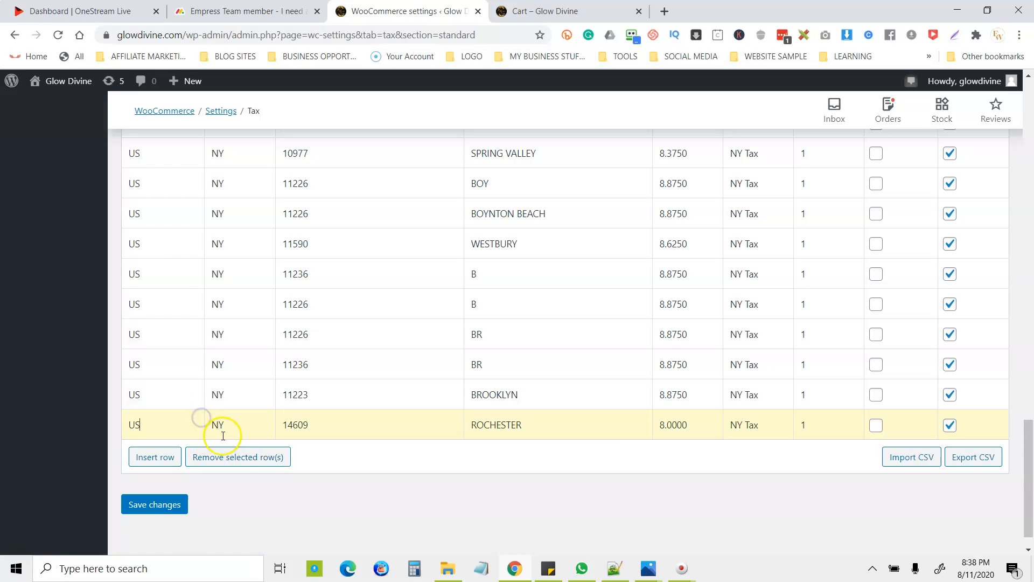
{"action": "left_click", "coordinate": [233, 461]}
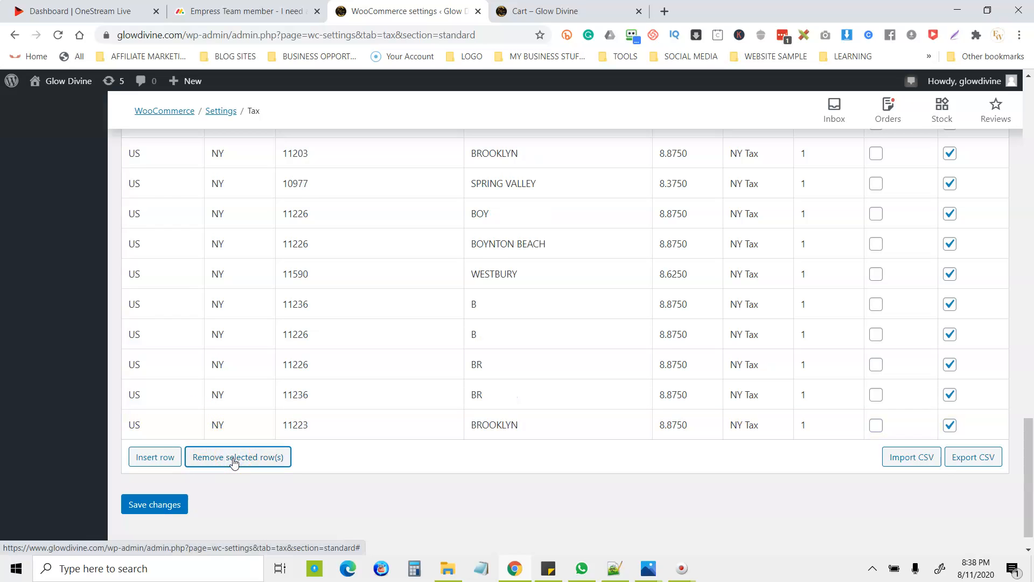
Remove the BROOKLYN 11223, BR 11236, BR 11226 and B 11226 rows from the end of the tax rates table
{"action": "left_click", "coordinate": [223, 426]}
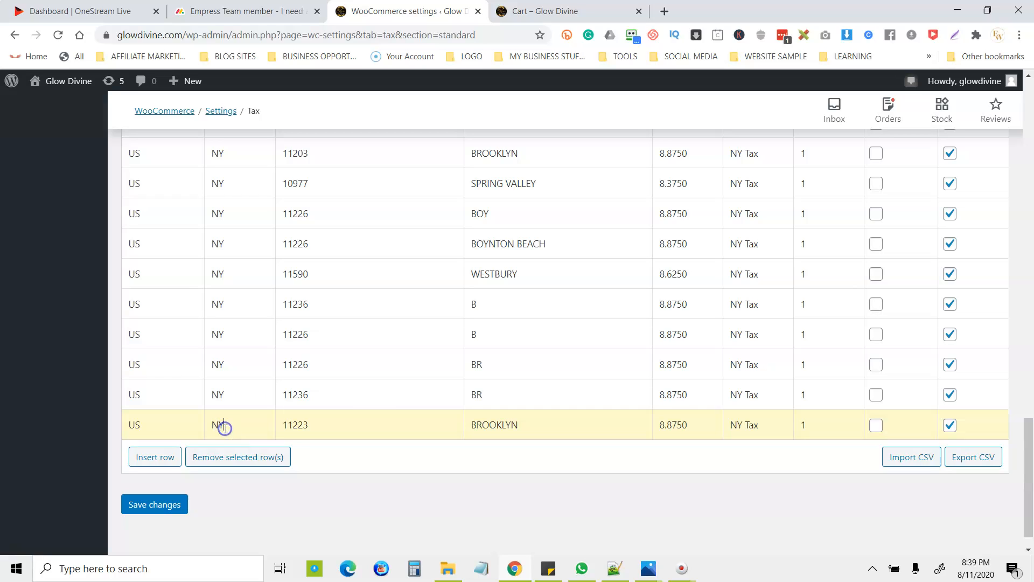
{"action": "left_click", "coordinate": [230, 455]}
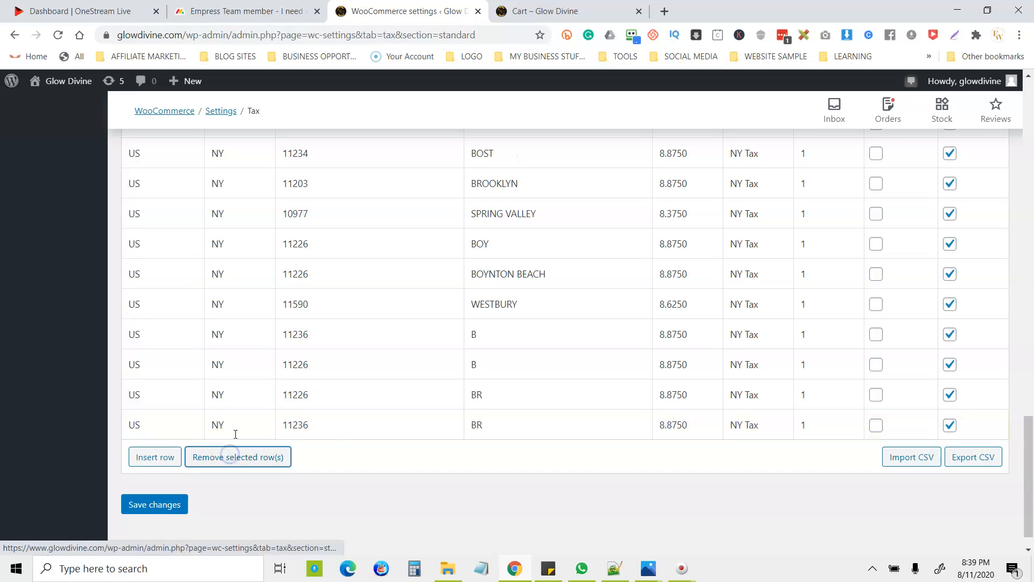
{"action": "left_click", "coordinate": [231, 431]}
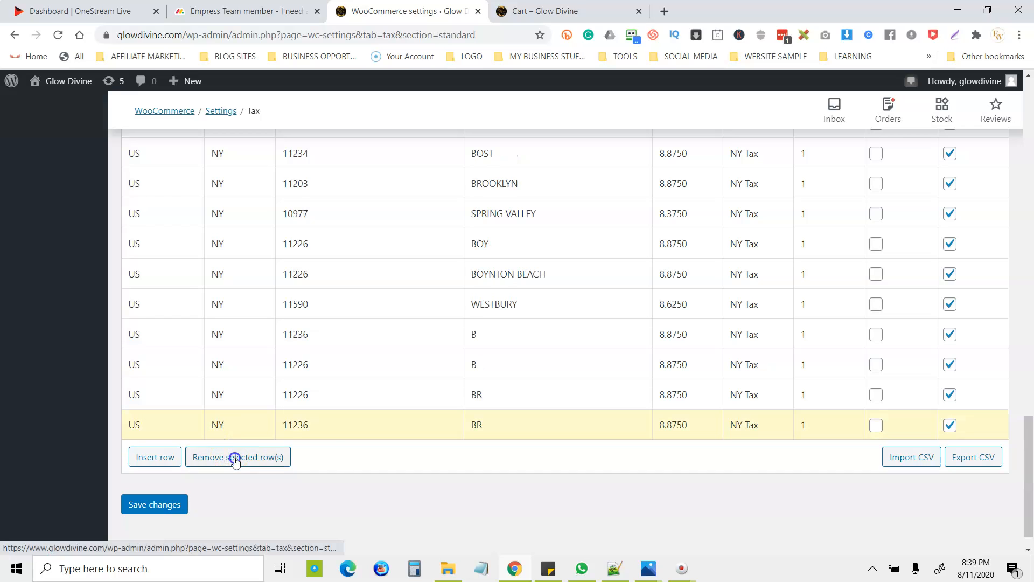
{"action": "left_click", "coordinate": [235, 461]}
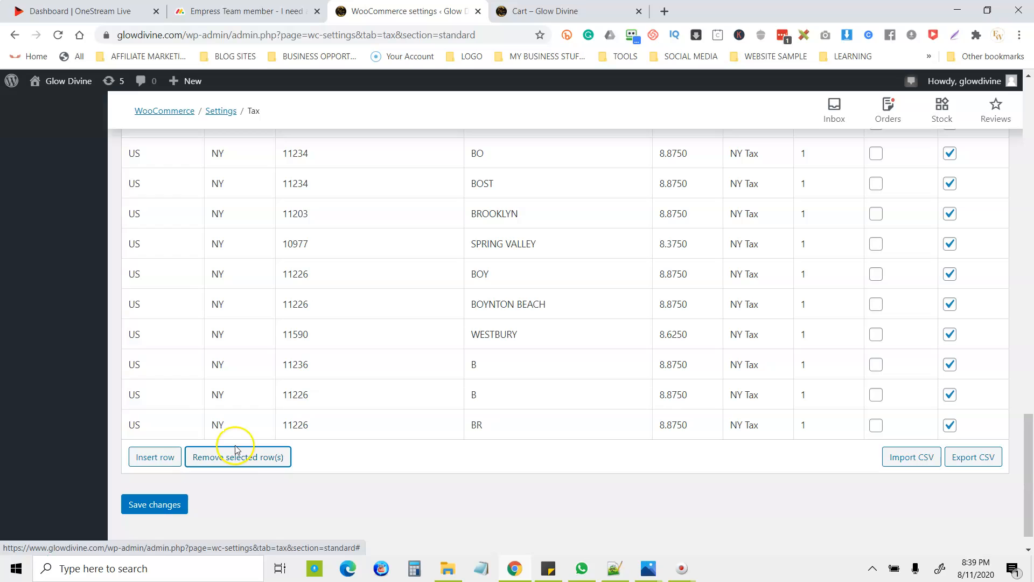
{"action": "left_click", "coordinate": [232, 428]}
{"action": "left_click", "coordinate": [240, 460]}
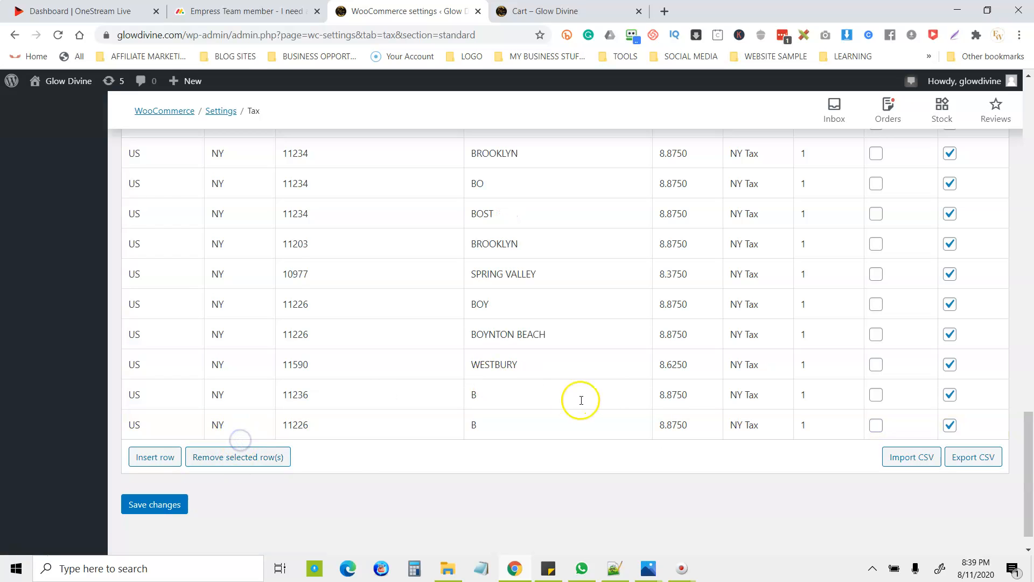
{"action": "left_click", "coordinate": [241, 430]}
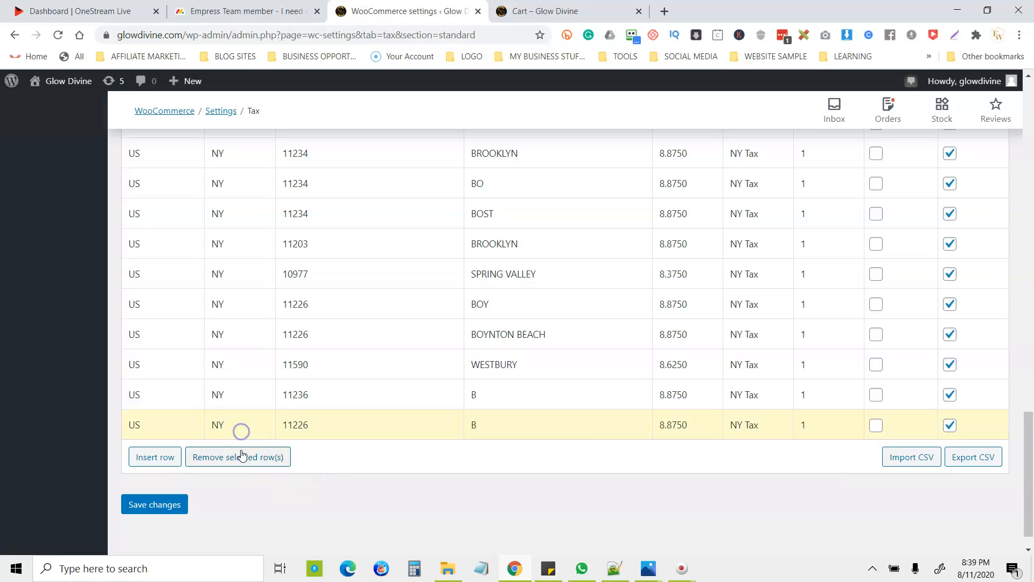
{"action": "left_click", "coordinate": [241, 456]}
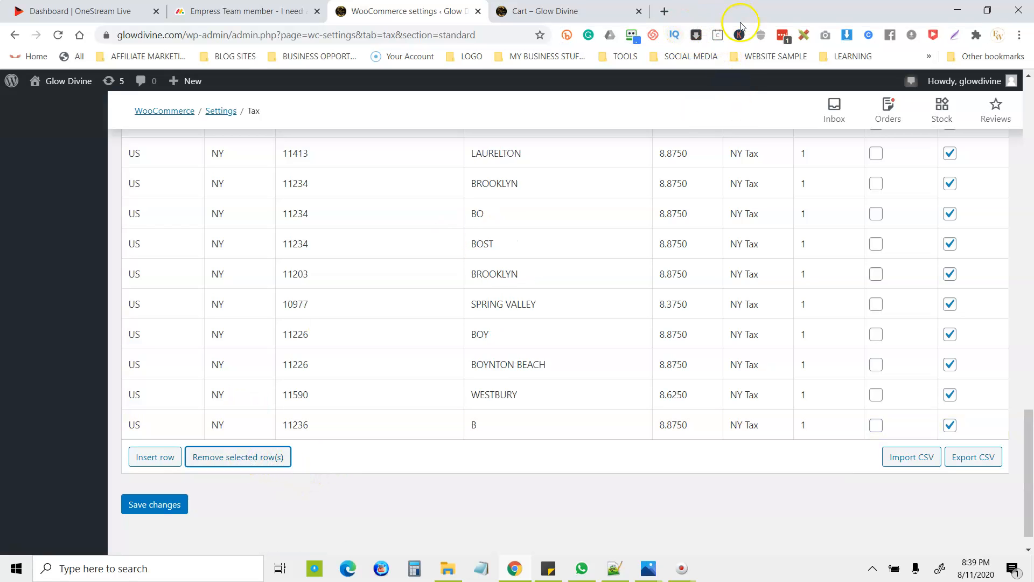
Search Google for "ny sales tax rate" in a new browser tab
{"action": "left_click", "coordinate": [664, 10]}
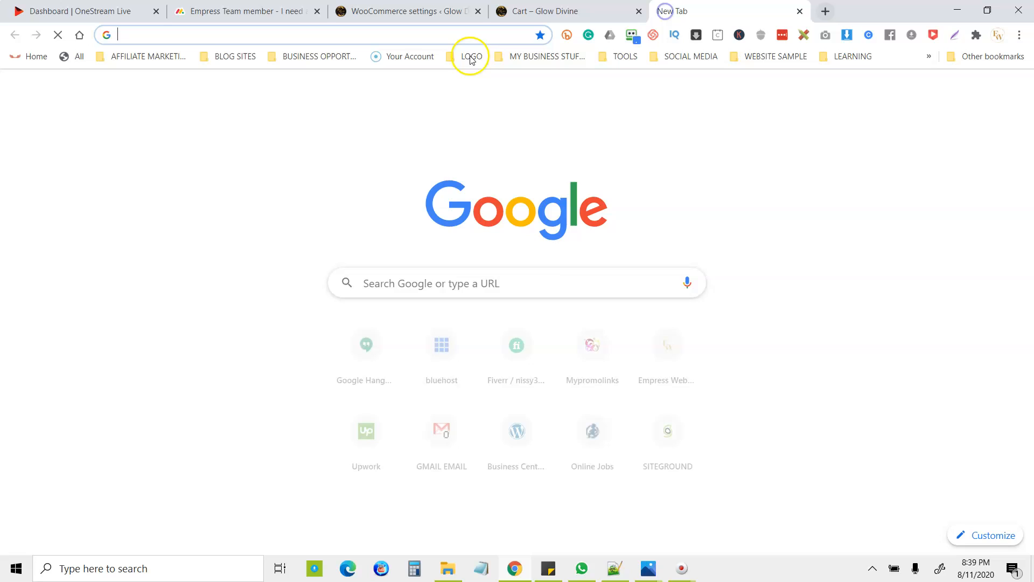
{"action": "left_click", "coordinate": [432, 36]}
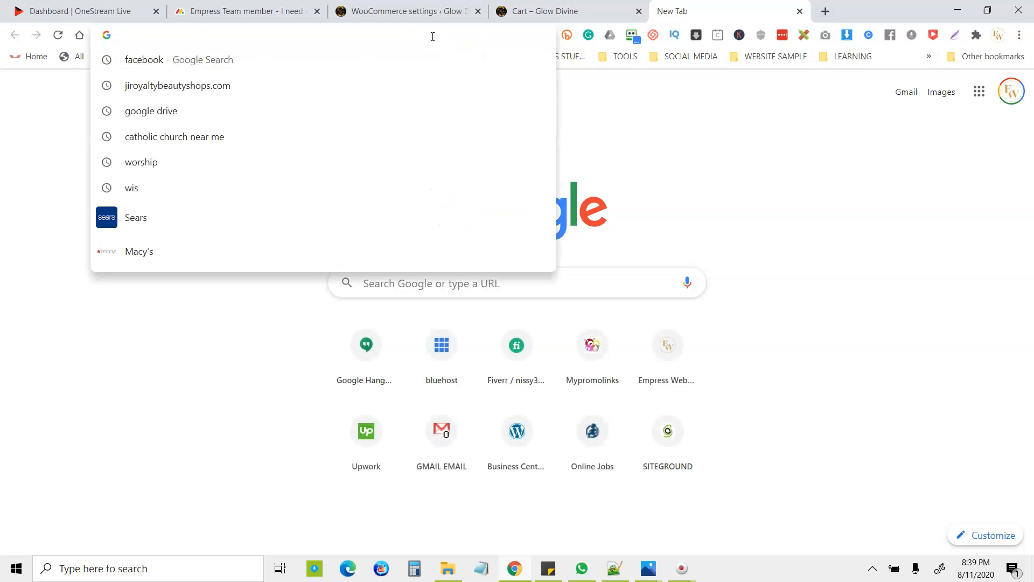
{"action": "type", "text": "Ny "}
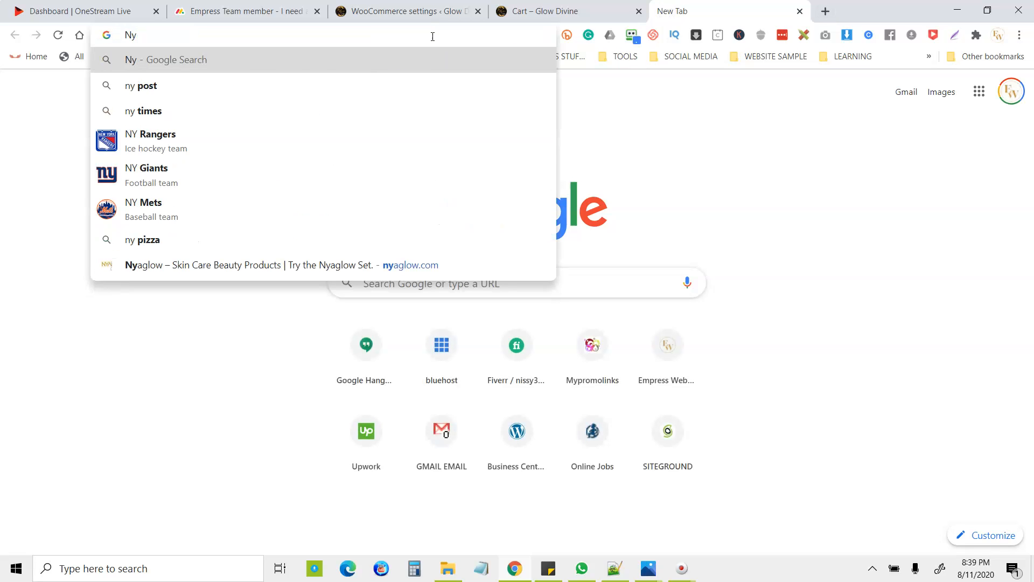
{"action": "type", "text": "sale"}
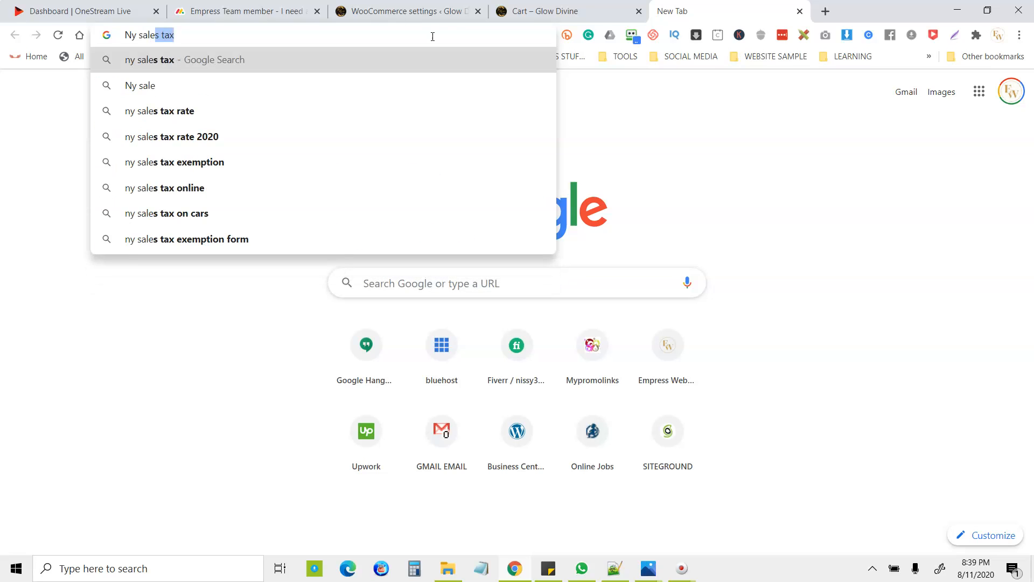
{"action": "left_click", "coordinate": [206, 110]}
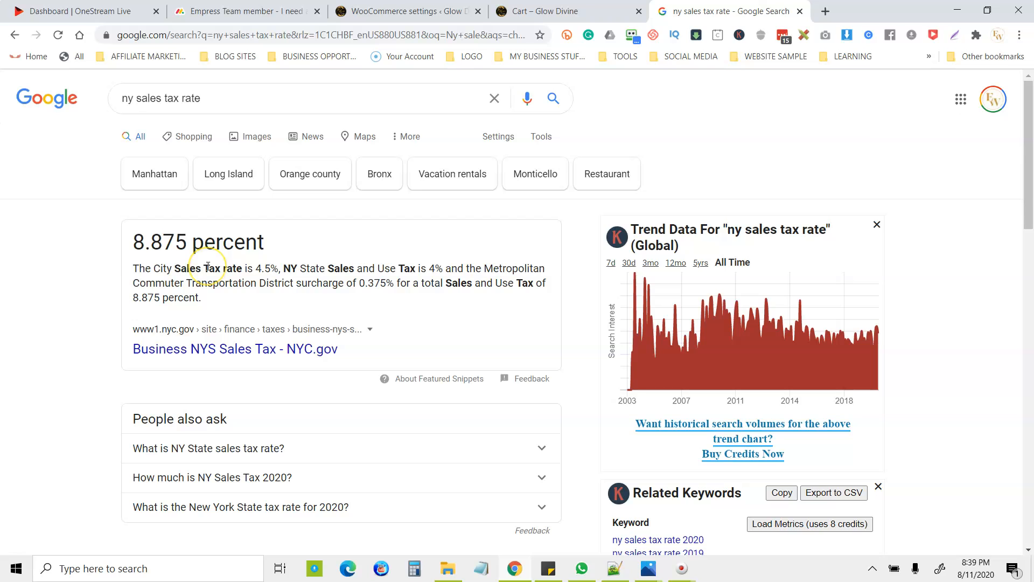
Return to the WooCommerce standard tax rates and remove the B 11236 row at the end of the table
{"action": "left_click", "coordinate": [560, 11]}
{"action": "left_click", "coordinate": [357, 11]}
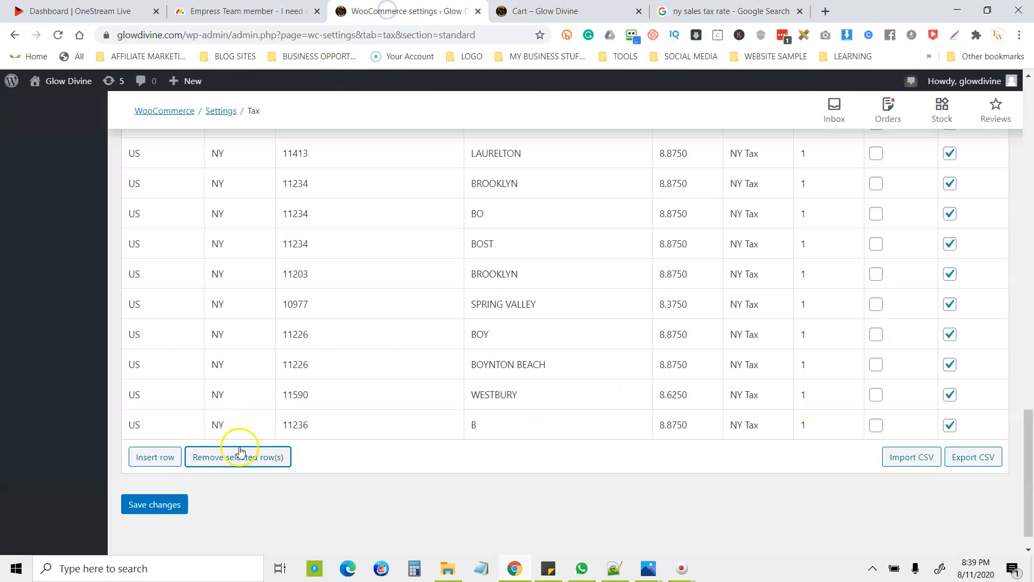
{"action": "left_click", "coordinate": [193, 426]}
{"action": "left_click", "coordinate": [232, 456]}
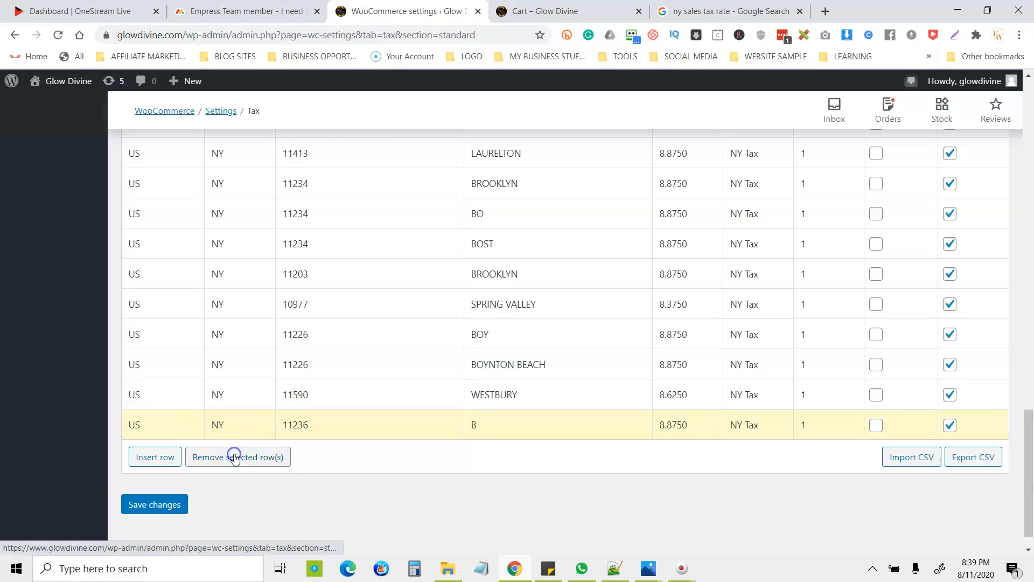
Remove the WESTBURY 11590, BOYNTON BEACH 11226 and BOY 11226 rows from the end of the tax rates table
{"action": "left_click_drag", "start_coordinate": [1029, 406], "coordinate": [1025, 168]}
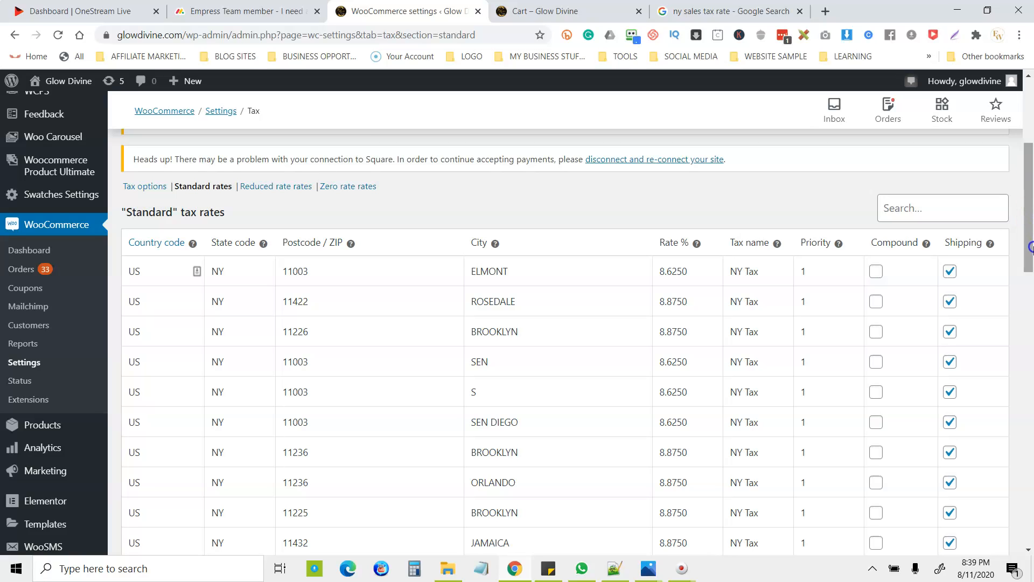
{"action": "left_click_drag", "start_coordinate": [1030, 288], "coordinate": [1030, 494]}
{"action": "left_click", "coordinate": [220, 483]}
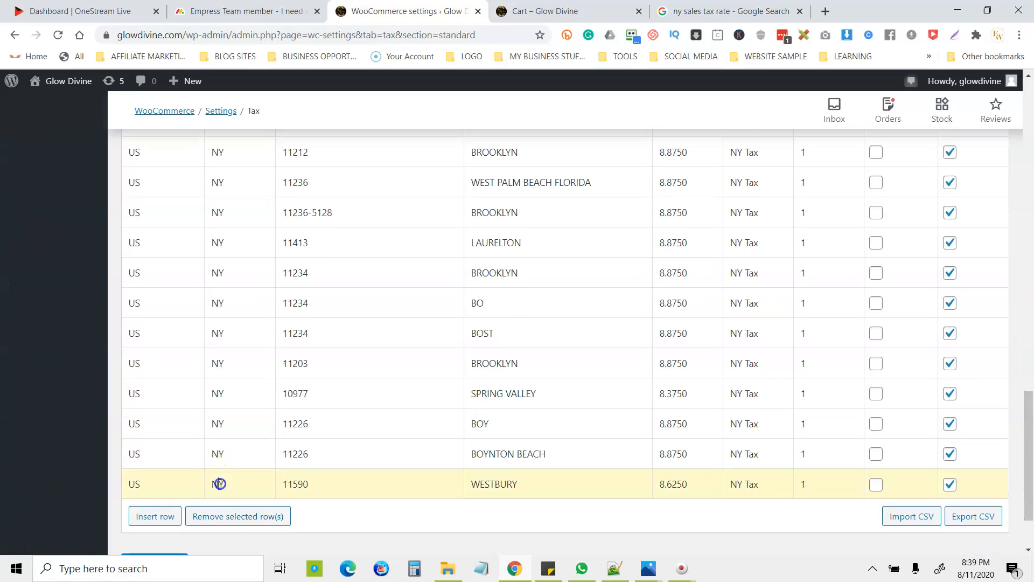
{"action": "left_click", "coordinate": [235, 516]}
{"action": "left_click", "coordinate": [230, 484]}
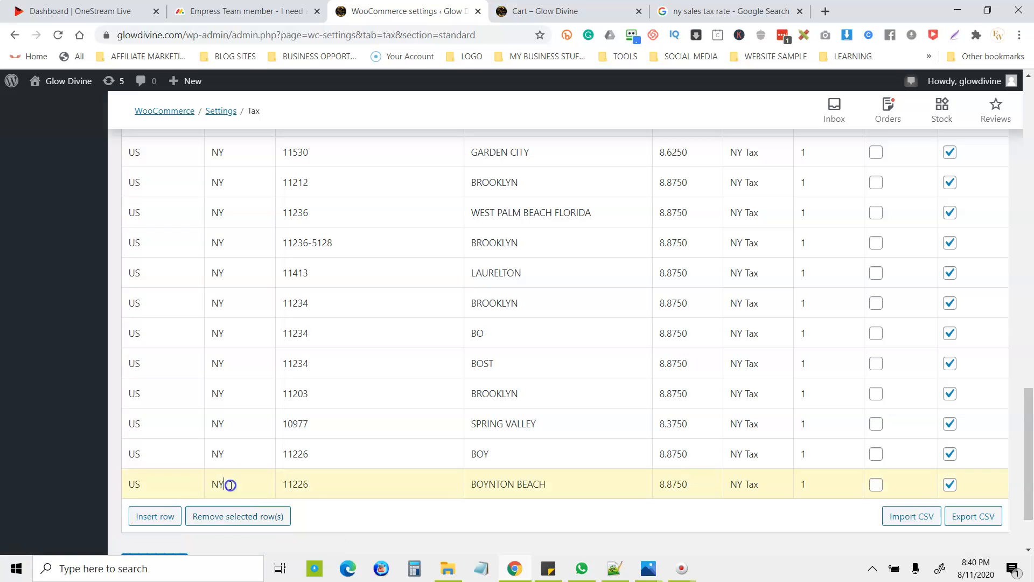
{"action": "left_click", "coordinate": [237, 517]}
{"action": "left_click", "coordinate": [239, 473]}
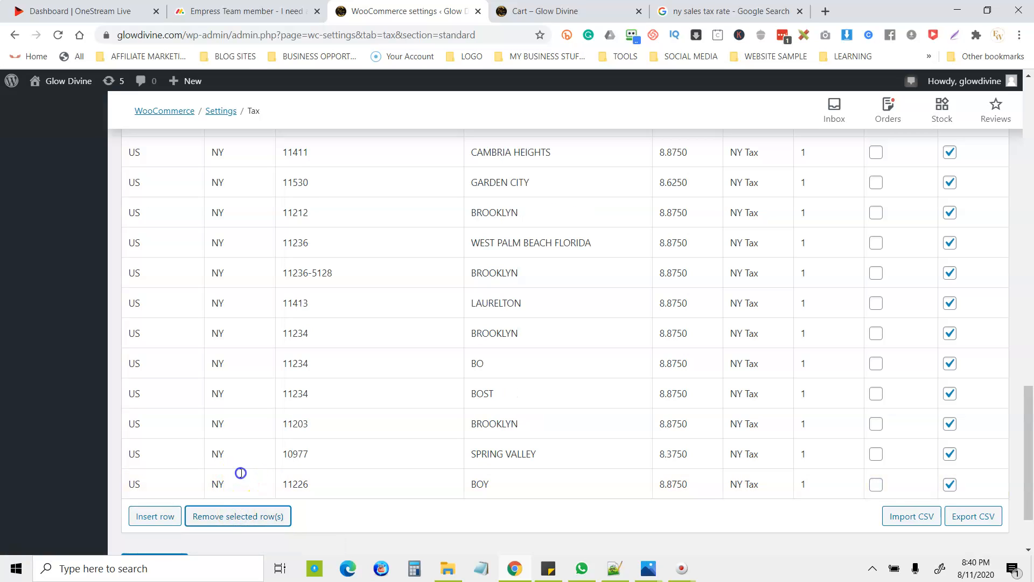
{"action": "left_click", "coordinate": [244, 515]}
Remove the SPRING VALLEY 10977, BROOKLYN 11203, BOST 11234 and BO 11234 rows from the end of the table
{"action": "left_click", "coordinate": [237, 485]}
{"action": "left_click", "coordinate": [240, 515]}
{"action": "left_click", "coordinate": [238, 487]}
{"action": "left_click", "coordinate": [242, 515]}
{"action": "left_click", "coordinate": [237, 481]}
{"action": "left_click", "coordinate": [239, 515]}
{"action": "left_click", "coordinate": [224, 484]}
{"action": "left_click", "coordinate": [232, 525]}
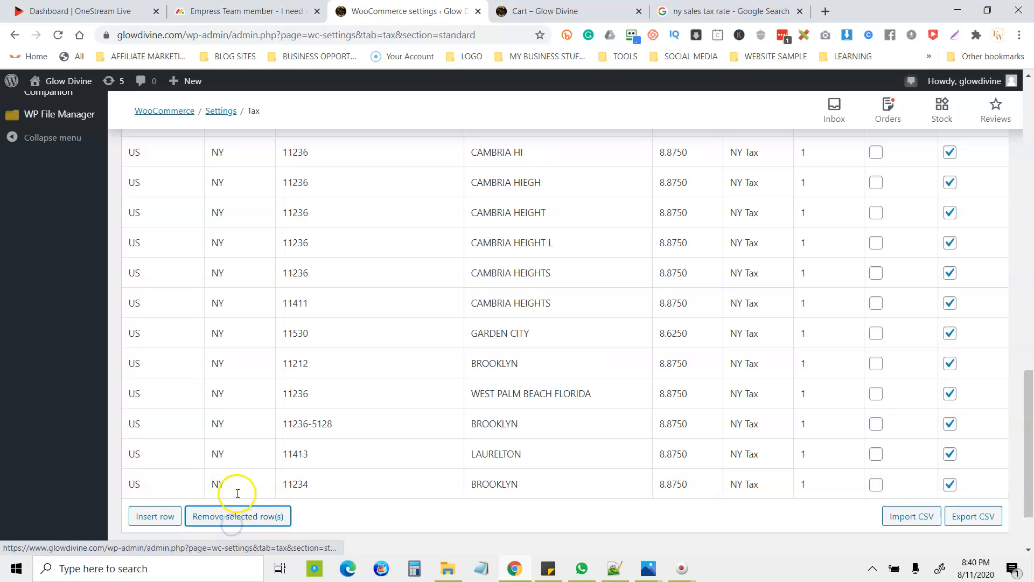
Remove the BROOKLYN 11234, LAURELTON 11413 and BROOKLYN 11236-5128 rows from the end of the tax rates table
{"action": "left_click", "coordinate": [235, 482]}
{"action": "left_click", "coordinate": [239, 516]}
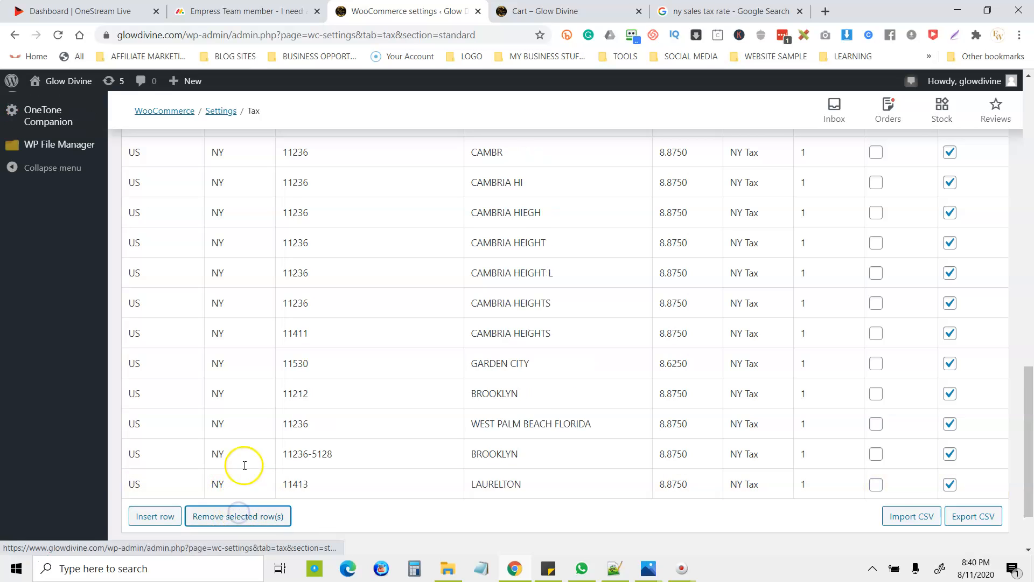
{"action": "left_click", "coordinate": [241, 478]}
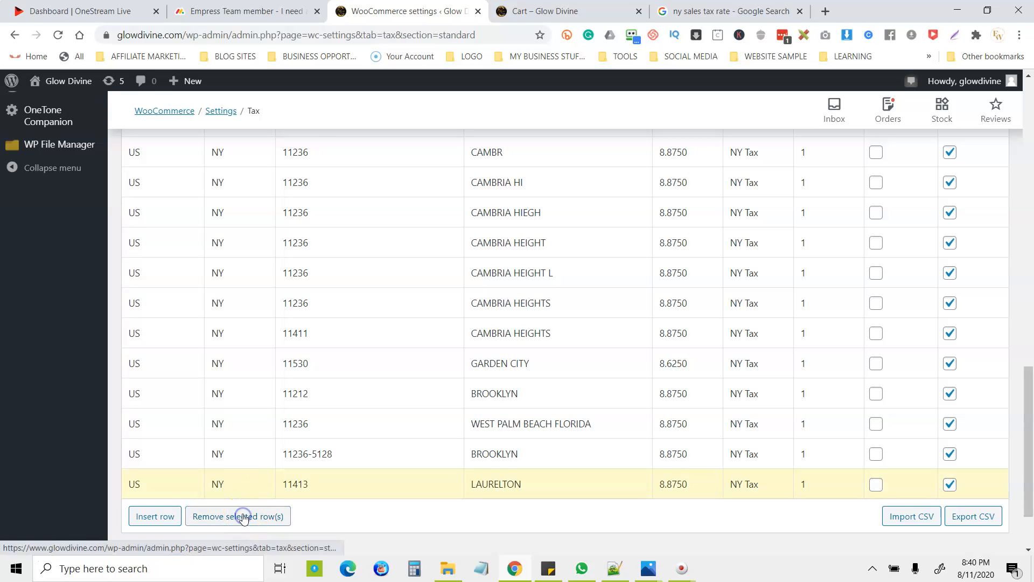
{"action": "left_click", "coordinate": [242, 515]}
{"action": "left_click", "coordinate": [247, 487]}
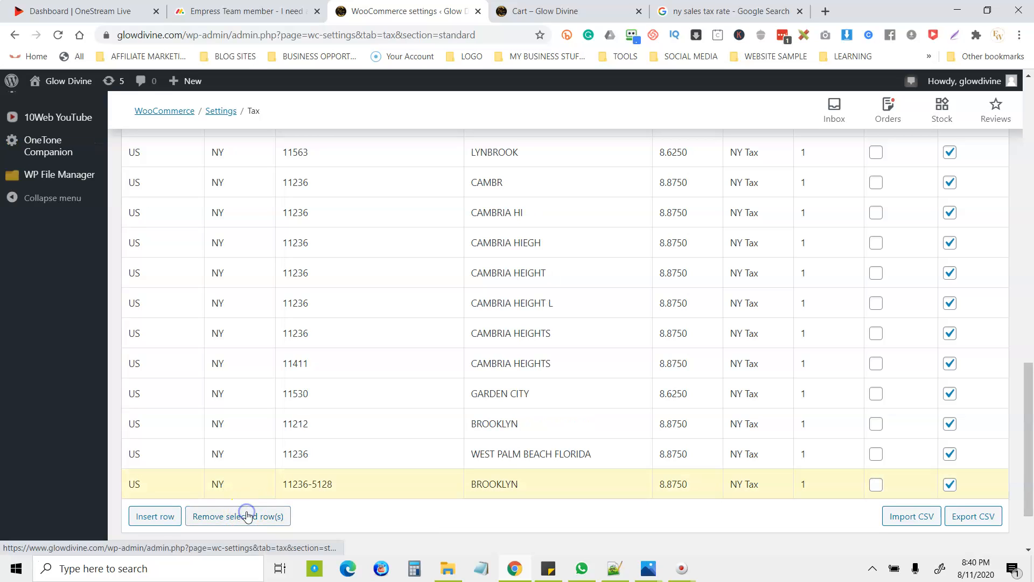
{"action": "left_click", "coordinate": [247, 514]}
Remove the WEST PALM BEACH FLORIDA 11236, BROOKLYN 11212 and GARDEN CITY 11530 rows from the tax rates table
{"action": "left_click", "coordinate": [240, 484]}
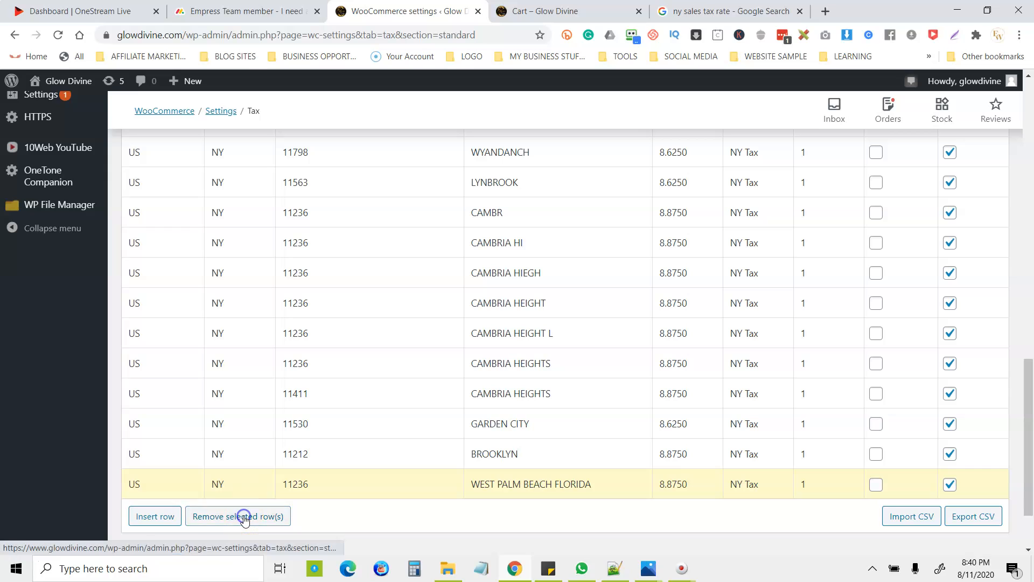
{"action": "left_click", "coordinate": [243, 516]}
{"action": "left_click", "coordinate": [241, 485]}
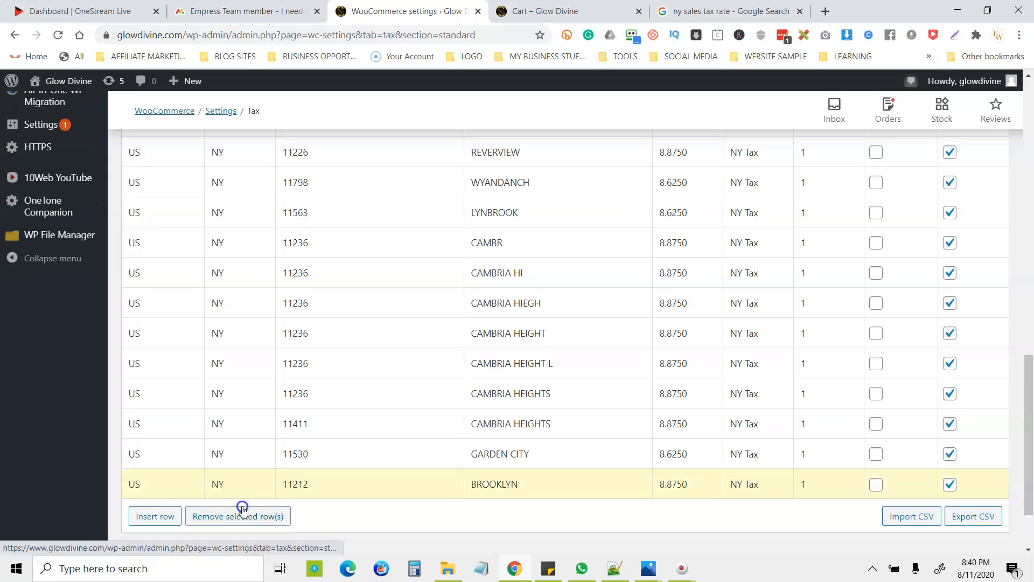
{"action": "left_click", "coordinate": [243, 516]}
{"action": "left_click", "coordinate": [247, 491]}
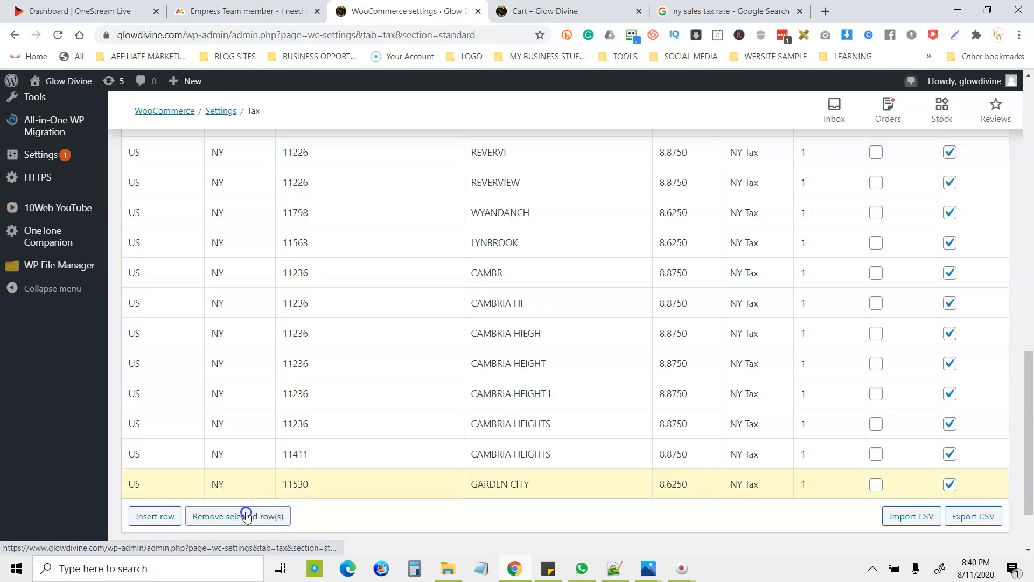
{"action": "left_click", "coordinate": [247, 516]}
Remove both CAMBRIA HEIGHTS rows (11411 and 11236) and the CAMBRIA HEIGHT L 11236 row from the tax rates table
{"action": "left_click", "coordinate": [251, 489]}
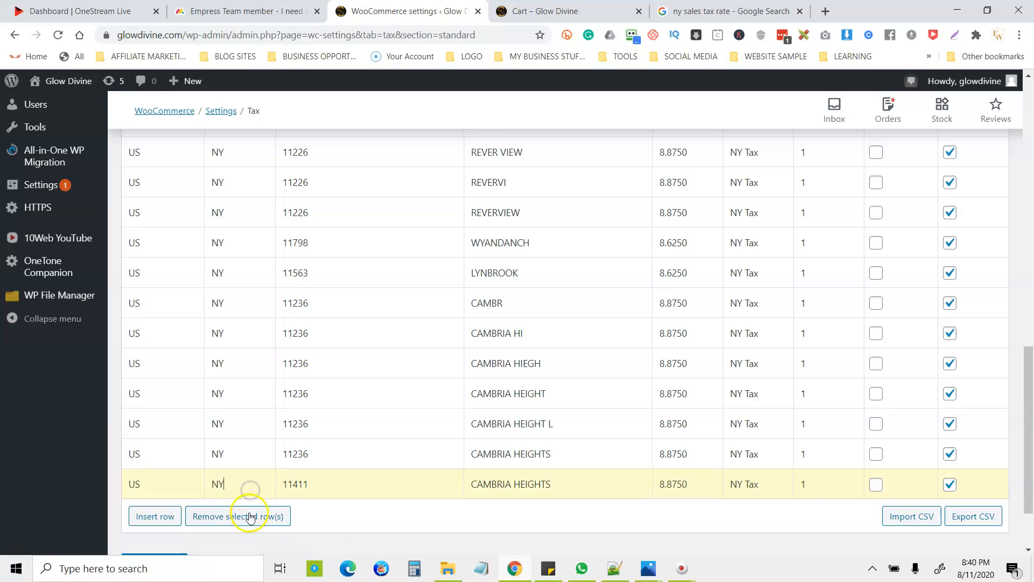
{"action": "left_click", "coordinate": [249, 516]}
{"action": "left_click", "coordinate": [244, 490]}
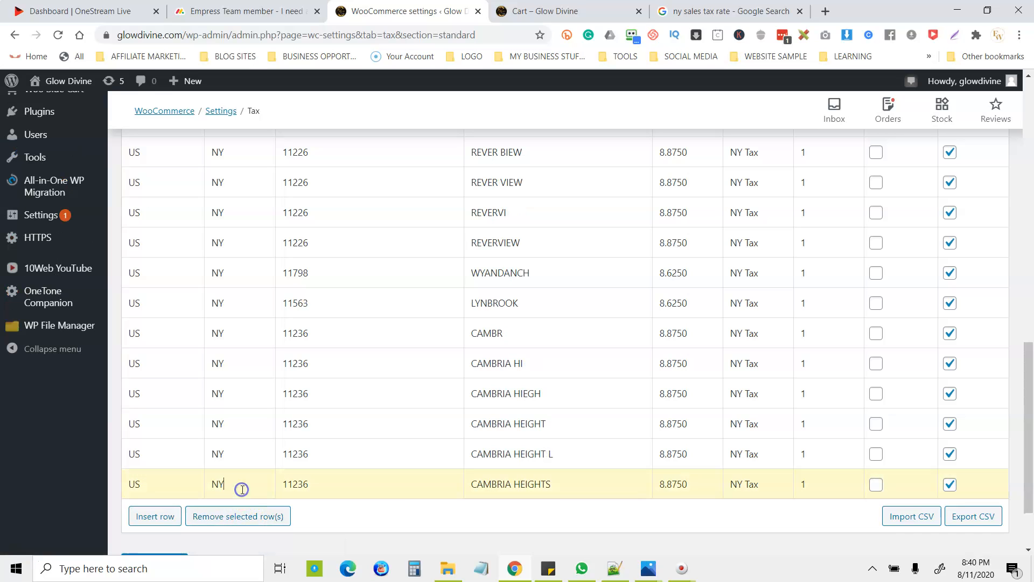
{"action": "left_click", "coordinate": [244, 516]}
{"action": "left_click", "coordinate": [241, 488]}
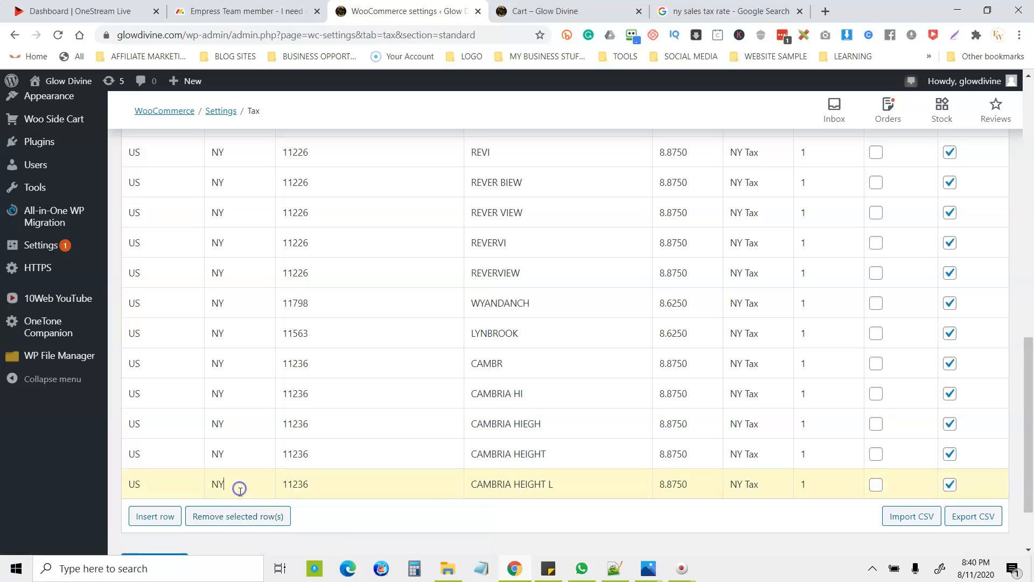
{"action": "left_click", "coordinate": [243, 516]}
Remove the CAMBRIA HEIGHT and CAMBRIA HIEGH rows with postcode 11236 from the end of the tax rates table
{"action": "left_click", "coordinate": [245, 487]}
{"action": "left_click", "coordinate": [252, 514]}
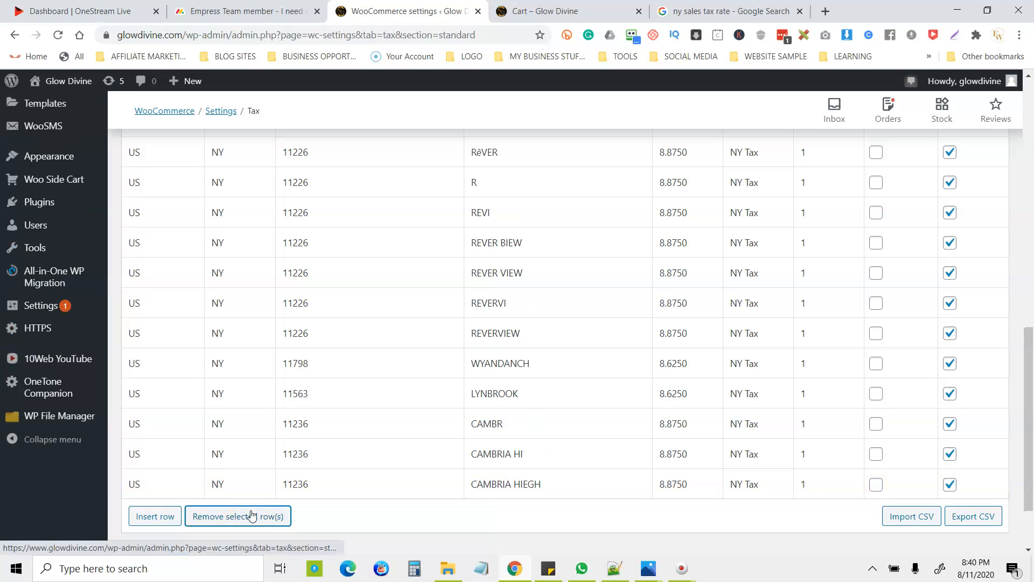
{"action": "left_click", "coordinate": [250, 484]}
{"action": "left_click", "coordinate": [248, 515]}
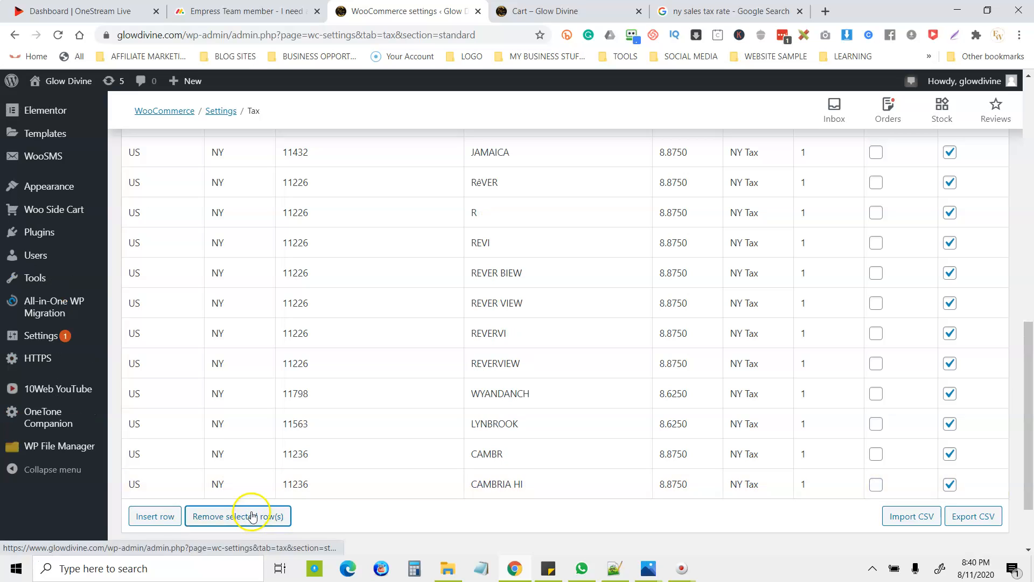
Remove the CAMBRIA HI and CAMBR rows with postcode 11236 from the end of the tax rates table
{"action": "left_click", "coordinate": [241, 517]}
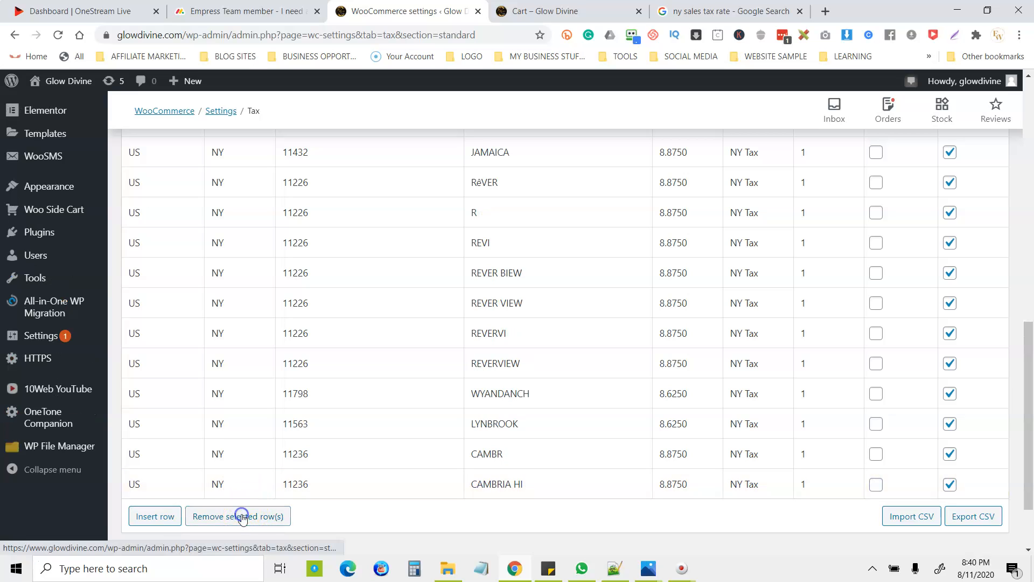
{"action": "left_click", "coordinate": [242, 487]}
{"action": "left_click", "coordinate": [242, 516]}
{"action": "left_click", "coordinate": [243, 483]}
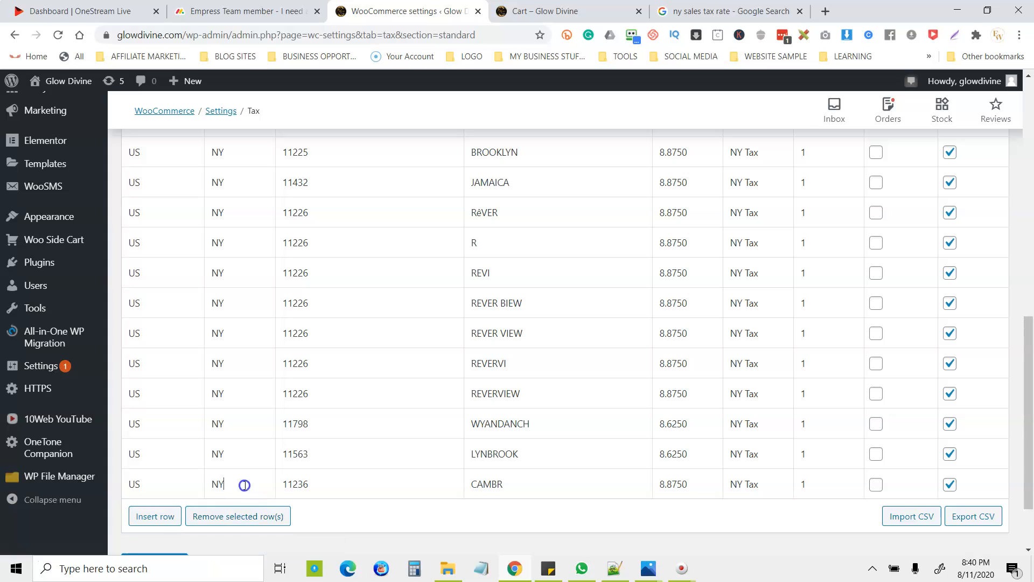
{"action": "left_click", "coordinate": [242, 516]}
Remove the LYNBROOK 11563 and WYANDANCH 11798 rows from the tax rates table
{"action": "left_click", "coordinate": [247, 487]}
{"action": "left_click", "coordinate": [253, 511]}
{"action": "left_click", "coordinate": [249, 494]}
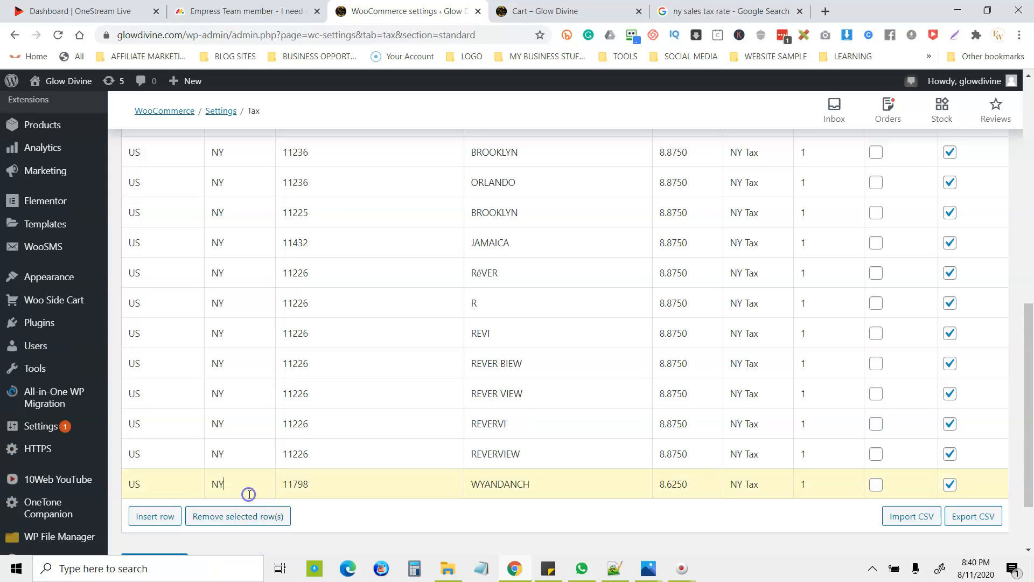
Remove the REVERVIEW, REVERVI and REVER VIEW rows with postcode 11226 from the tax rates table
{"action": "left_click", "coordinate": [253, 480]}
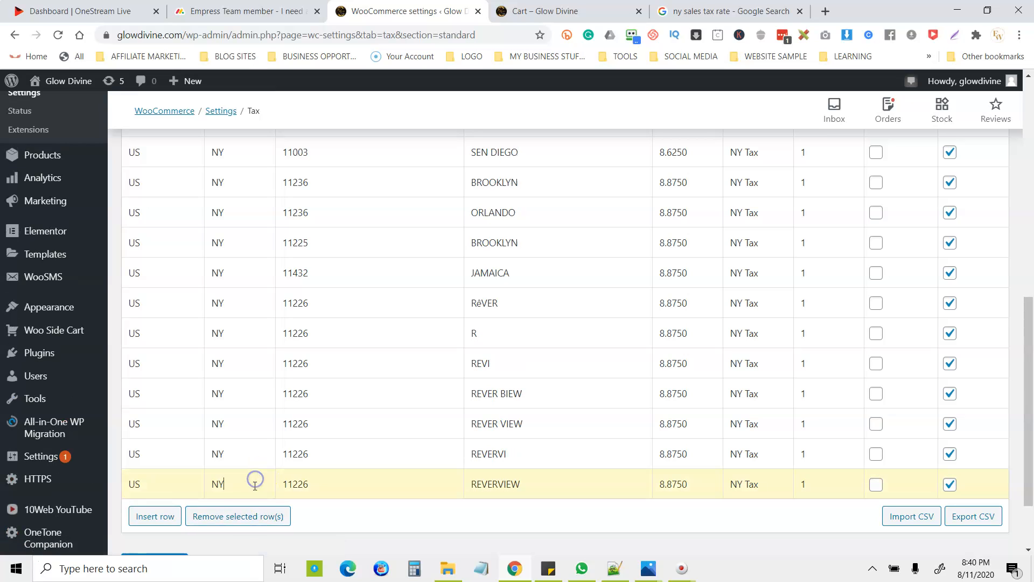
{"action": "left_click", "coordinate": [252, 516]}
{"action": "left_click", "coordinate": [242, 483]}
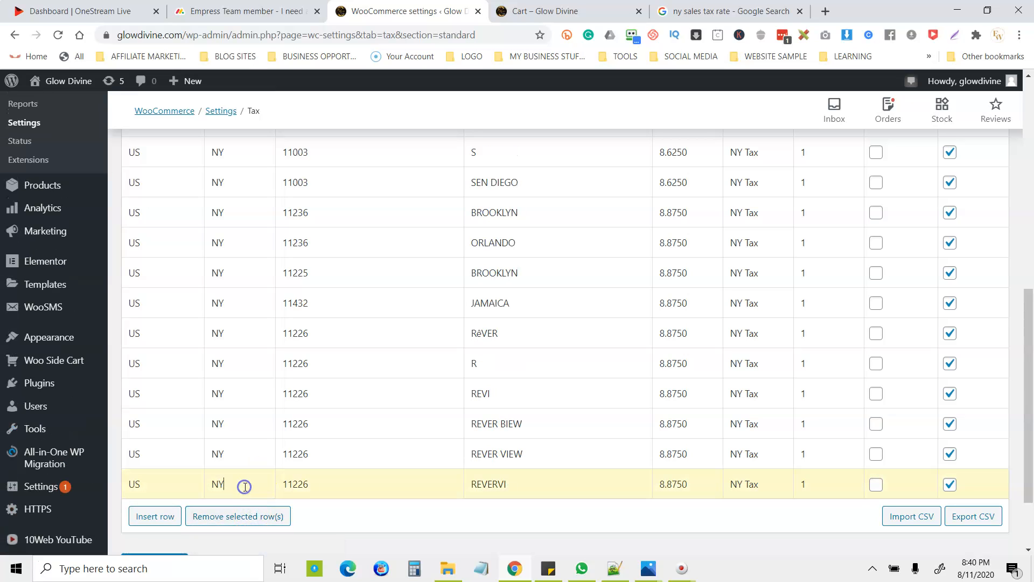
{"action": "left_click", "coordinate": [250, 515]}
{"action": "left_click", "coordinate": [250, 483]}
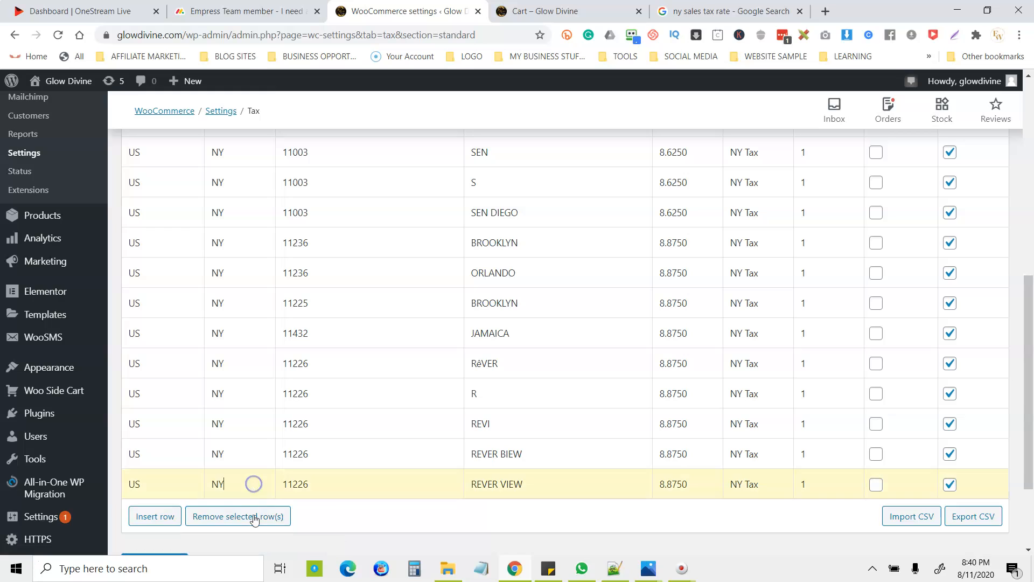
{"action": "left_click", "coordinate": [254, 517]}
Remove the REVER BIEW, REVI, R and RéVER rows with postcode 11226 from the tax rates table
{"action": "left_click", "coordinate": [250, 483]}
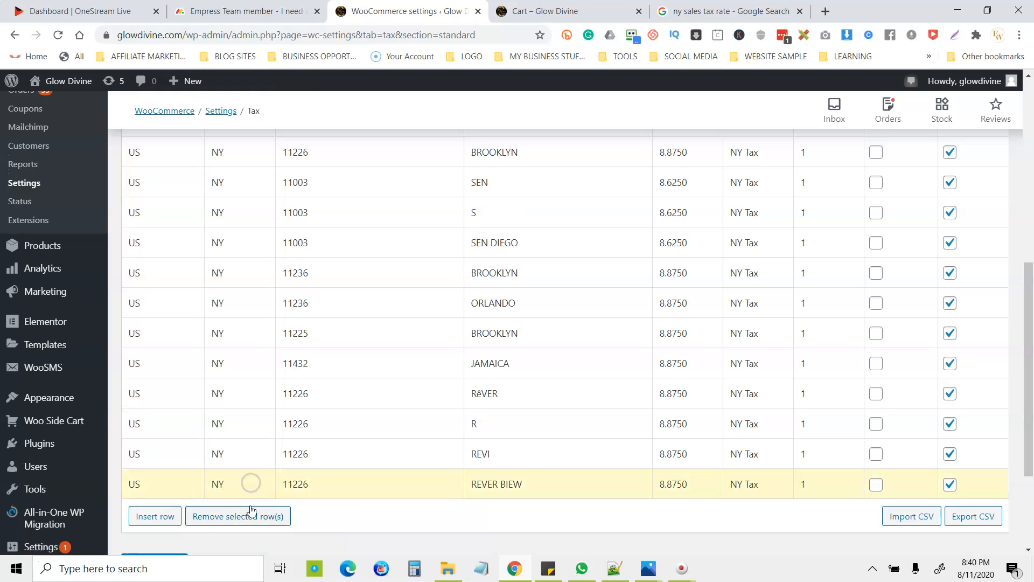
{"action": "left_click", "coordinate": [250, 515]}
{"action": "left_click", "coordinate": [250, 483]}
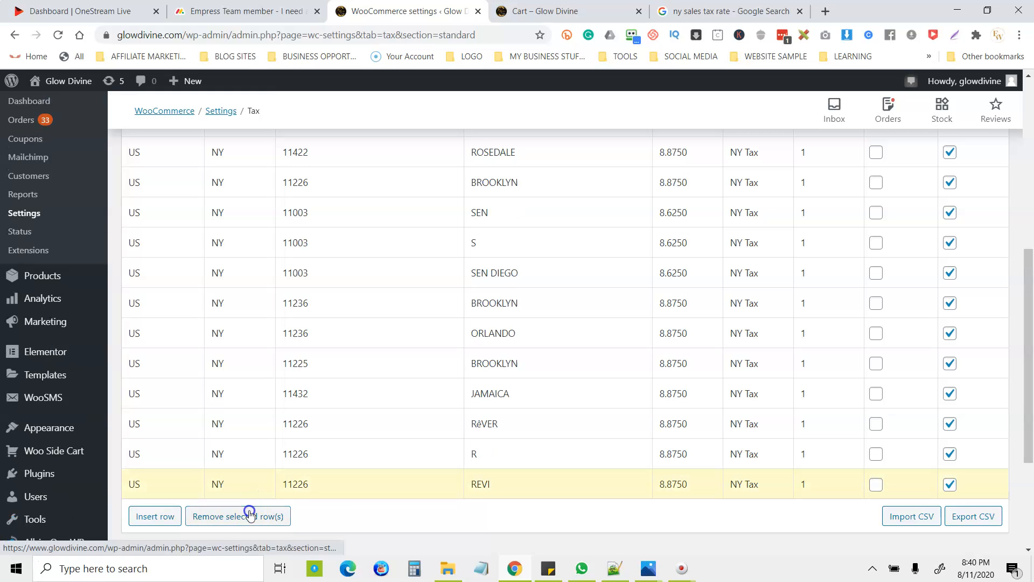
{"action": "left_click", "coordinate": [248, 515]}
{"action": "left_click", "coordinate": [256, 493]}
{"action": "left_click", "coordinate": [249, 516]}
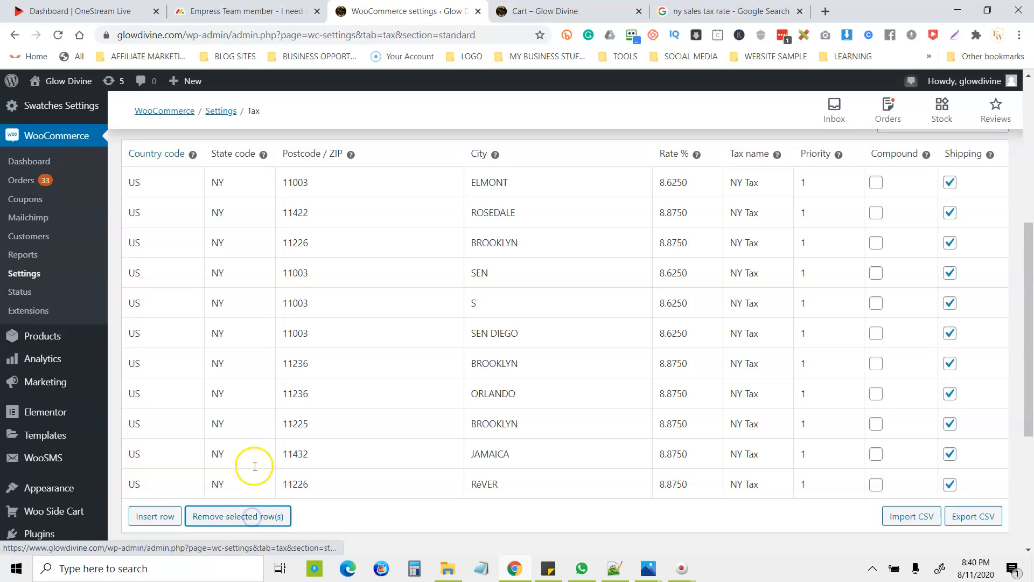
{"action": "left_click", "coordinate": [255, 480]}
{"action": "left_click", "coordinate": [254, 516]}
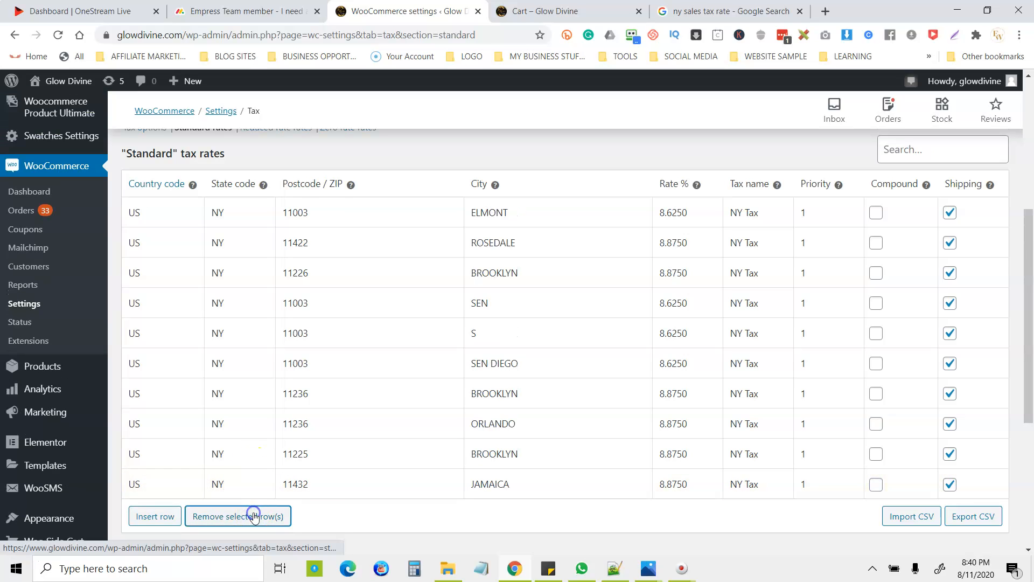
Remove the JAMAICA 11432, BROOKLYN 11225, ORLANDO 11236 and BROOKLYN 11236 rows from the tax rates table
{"action": "left_click", "coordinate": [250, 490]}
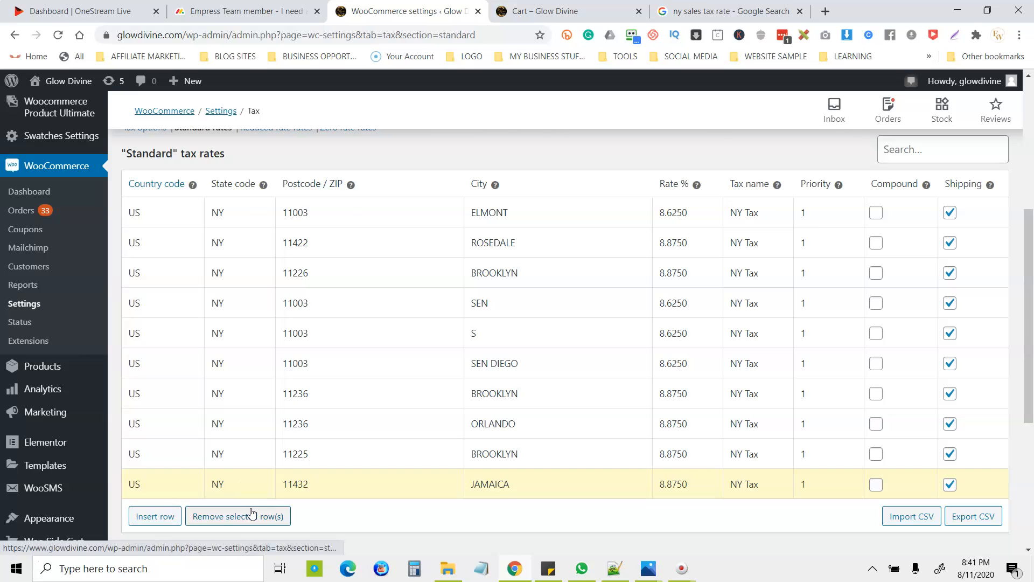
{"action": "left_click", "coordinate": [250, 516]}
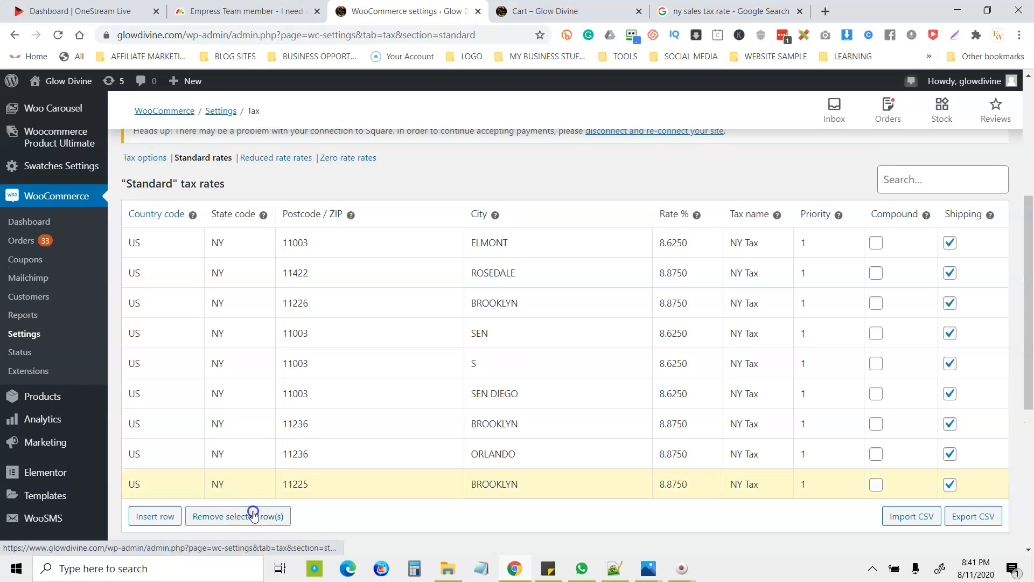
{"action": "left_click", "coordinate": [251, 514]}
{"action": "left_click", "coordinate": [250, 481]}
{"action": "left_click", "coordinate": [248, 514]}
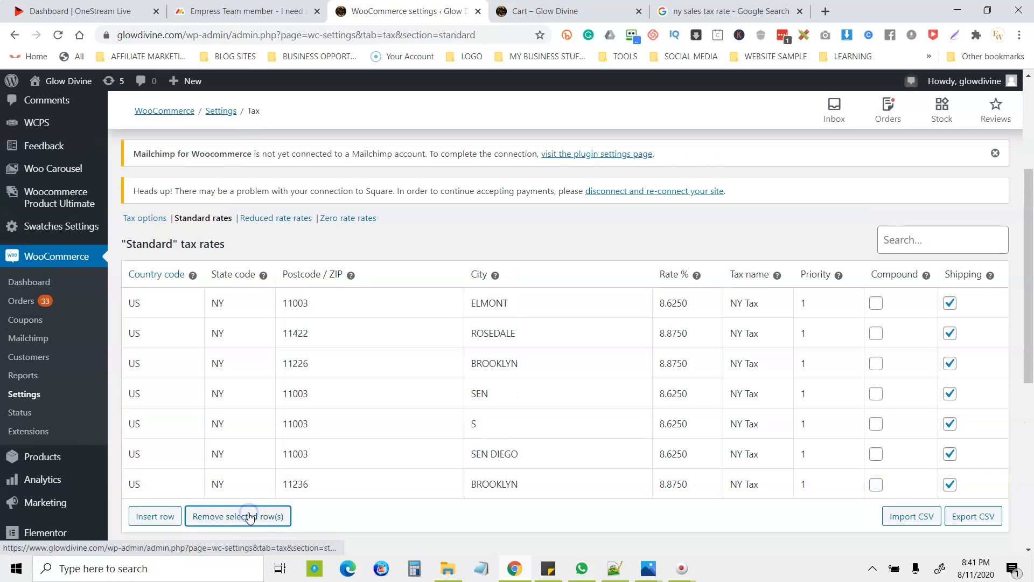
{"action": "left_click", "coordinate": [247, 492]}
{"action": "left_click", "coordinate": [247, 514]}
Remove the SEN DIEGO, S and SEN rows with postcode 11003 from the tax rates table
{"action": "left_click", "coordinate": [247, 485]}
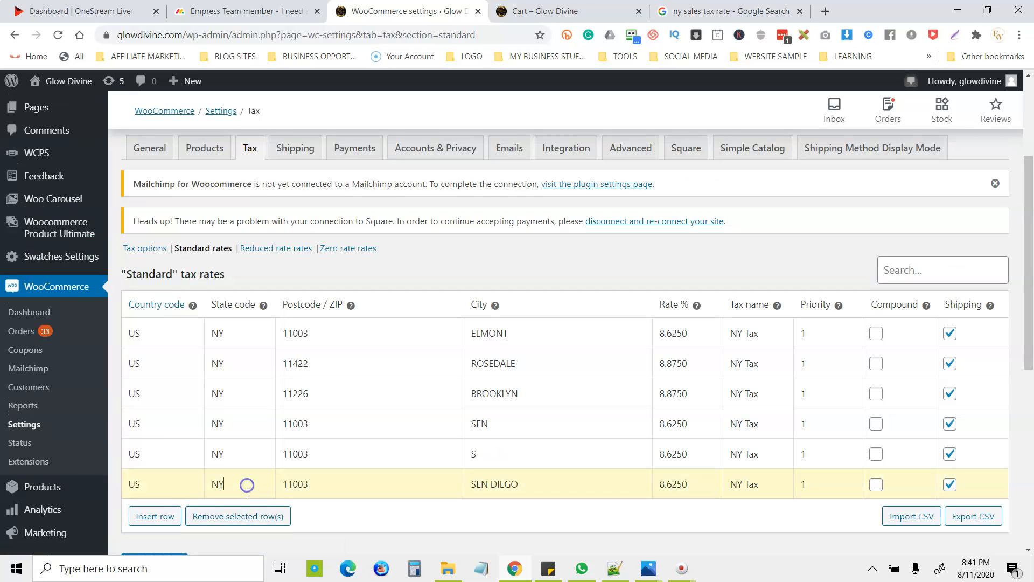
{"action": "left_click", "coordinate": [251, 516]}
{"action": "left_click", "coordinate": [254, 482]}
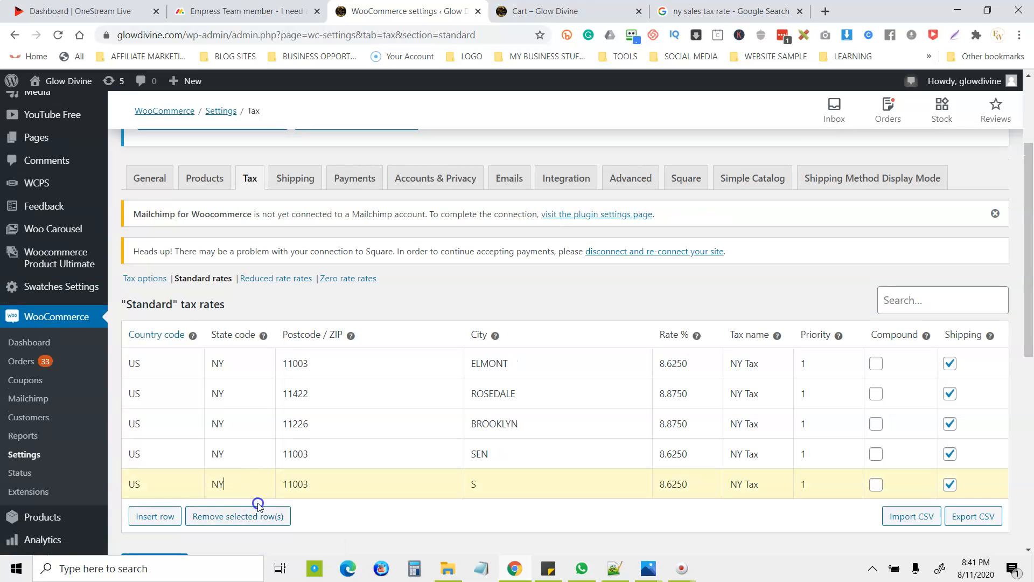
{"action": "left_click", "coordinate": [260, 518]}
{"action": "left_click", "coordinate": [247, 485]}
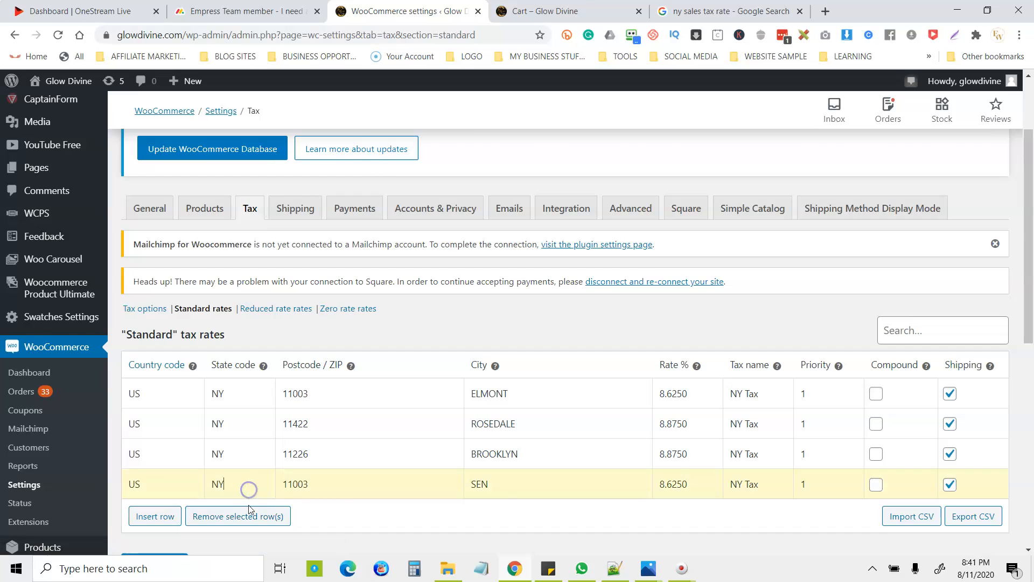
{"action": "left_click", "coordinate": [247, 517]}
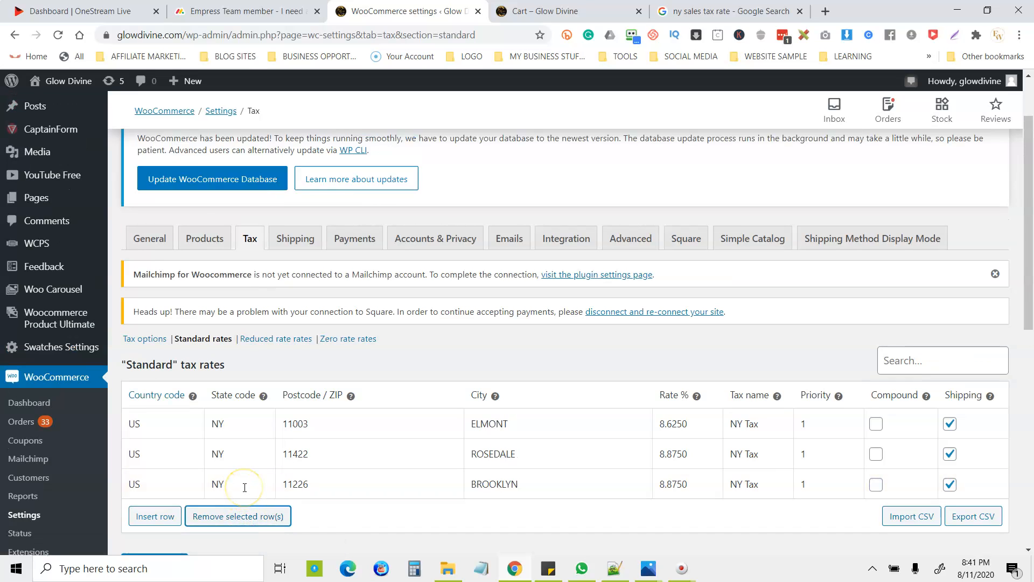
Remove the last three rate rows, BROOKLYN 11226, ROSEDALE 11422 and ELMONT 11003
{"action": "left_click", "coordinate": [243, 486]}
{"action": "left_click", "coordinate": [248, 516]}
{"action": "left_click", "coordinate": [249, 490]}
{"action": "left_click", "coordinate": [249, 514]}
{"action": "left_click", "coordinate": [248, 485]}
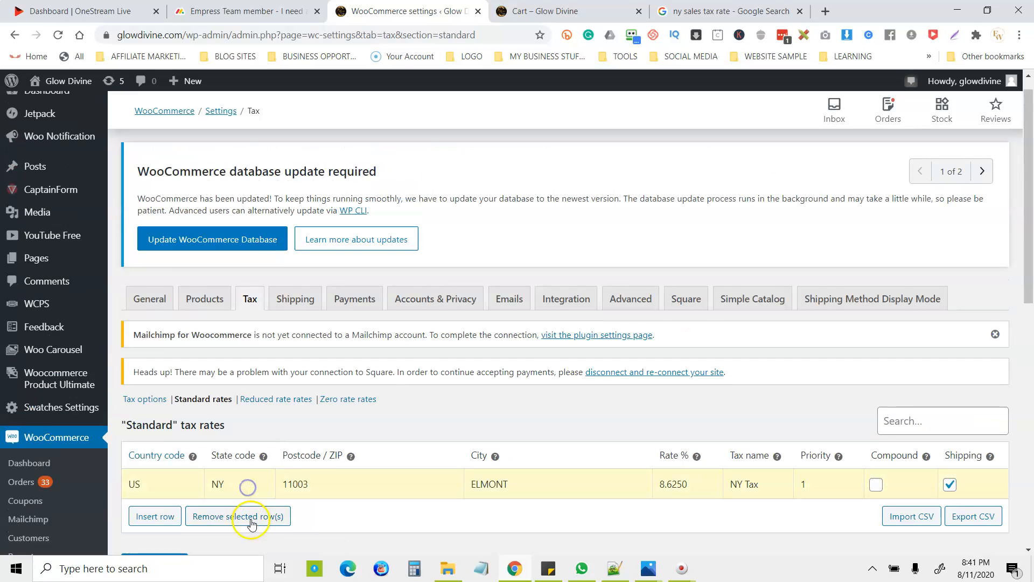
{"action": "left_click", "coordinate": [251, 518]}
Insert a new standard tax rate row with US as the country code
{"action": "left_click", "coordinate": [151, 514]}
{"action": "left_click", "coordinate": [154, 508]}
{"action": "type", "text": "US"}
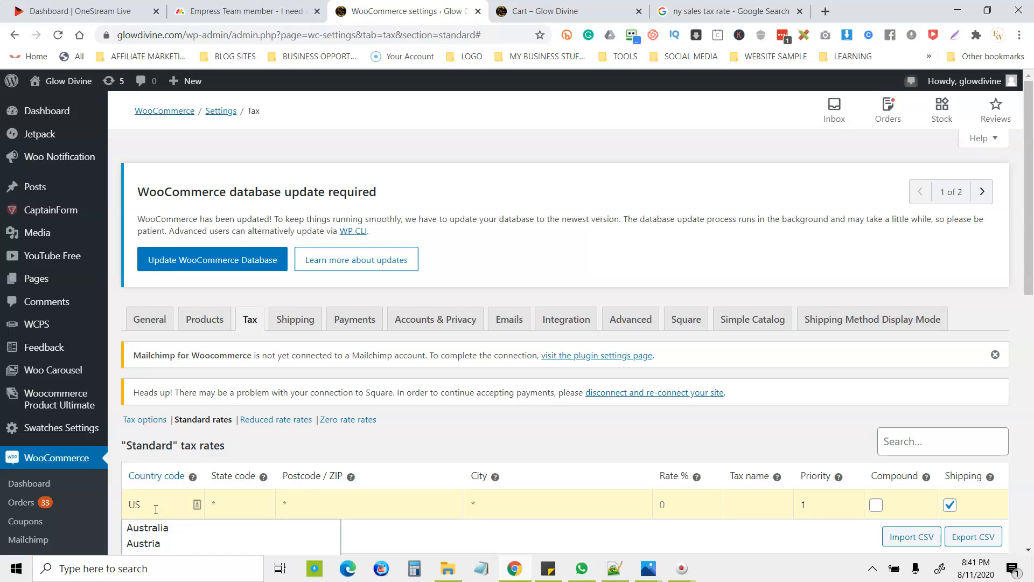
{"action": "left_click_drag", "start_coordinate": [1029, 214], "coordinate": [1031, 304]}
{"action": "left_click", "coordinate": [192, 434]}
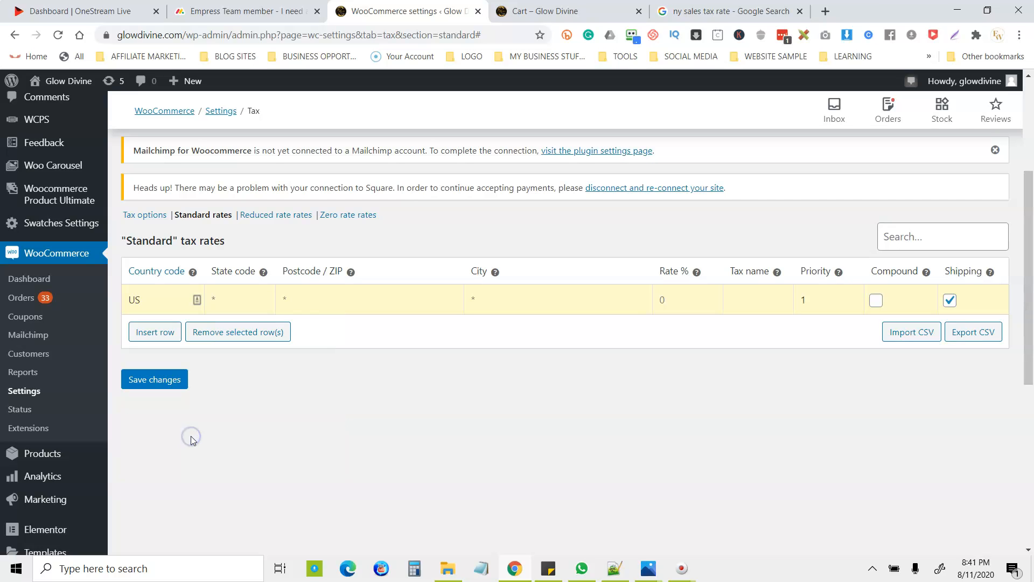
Set the US row's rate to 8.875 % and its tax name to Tax, and save the changes
{"action": "left_click", "coordinate": [674, 302]}
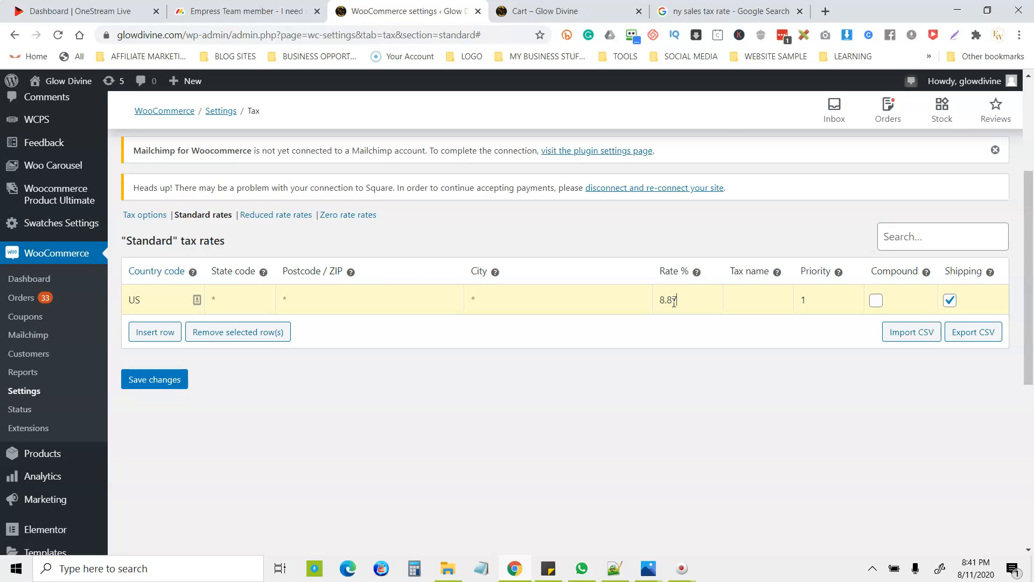
{"action": "left_click", "coordinate": [757, 11]}
{"action": "left_click", "coordinate": [581, 11]}
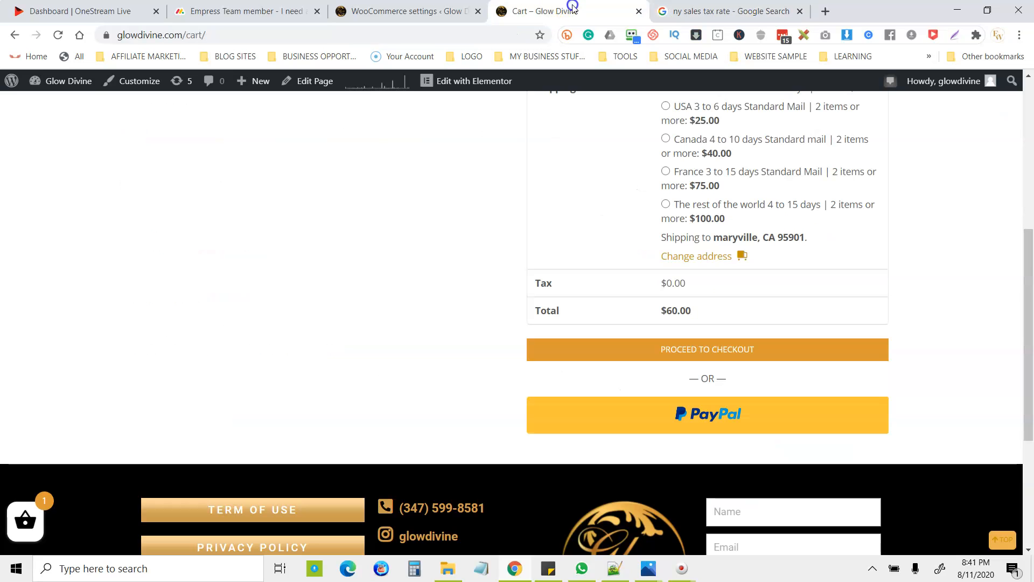
{"action": "left_click", "coordinate": [403, 11]}
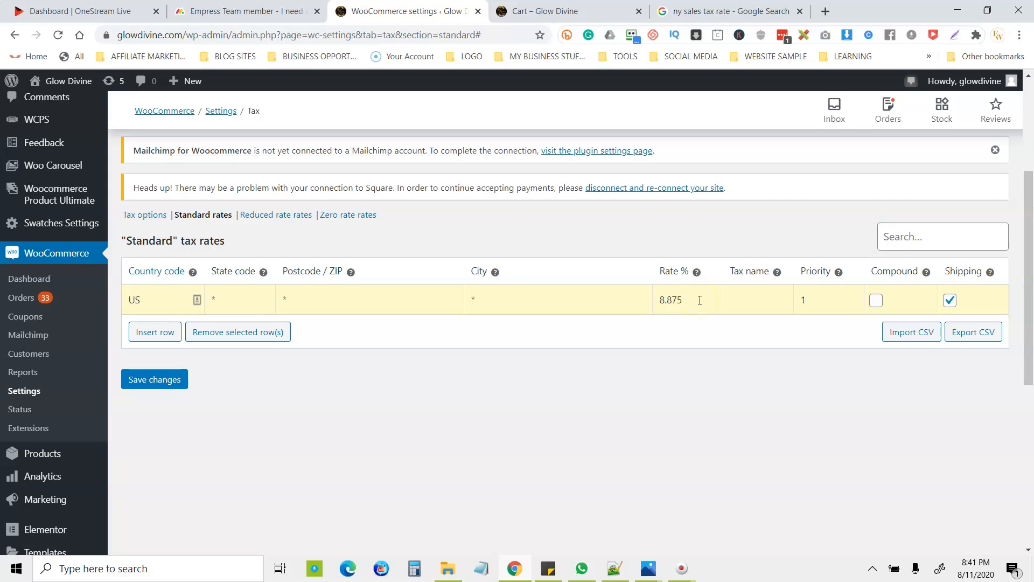
{"action": "left_click", "coordinate": [154, 382]}
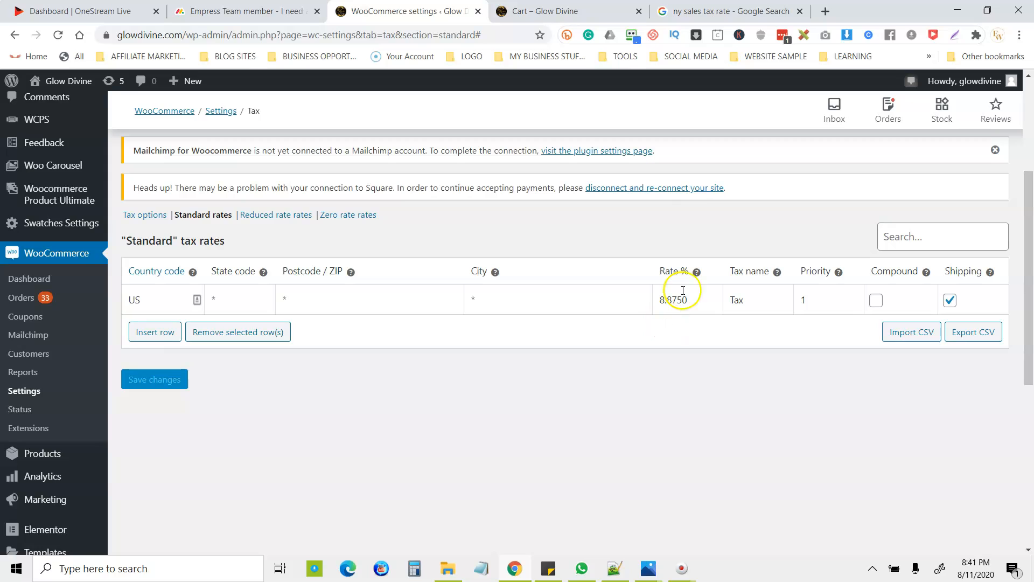
Reload the store's cart page and check the tax charged for the California shipping address
{"action": "left_click", "coordinate": [560, 9]}
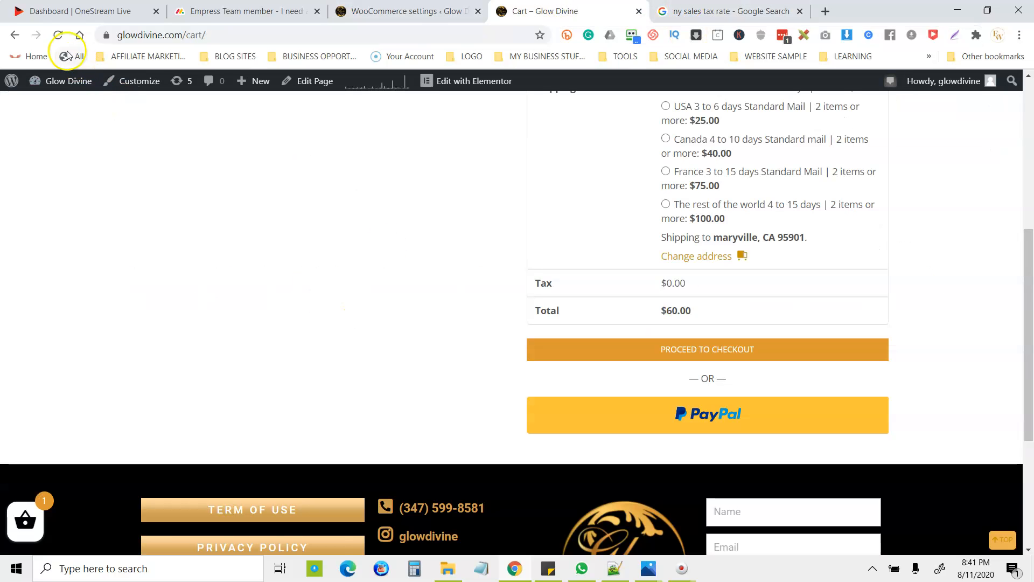
{"action": "left_click", "coordinate": [58, 36]}
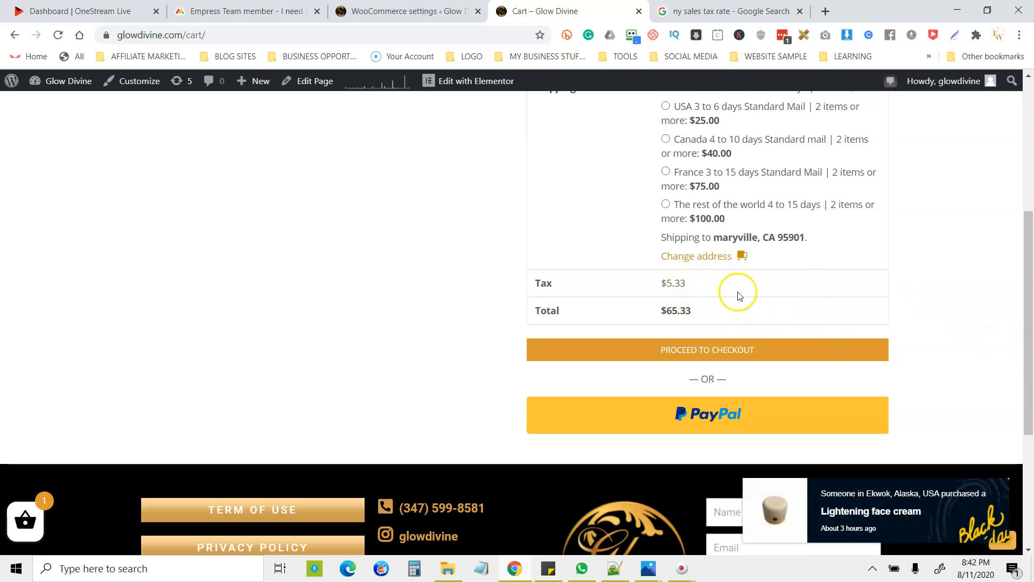
{"action": "left_click_drag", "start_coordinate": [1027, 362], "coordinate": [1024, 238]}
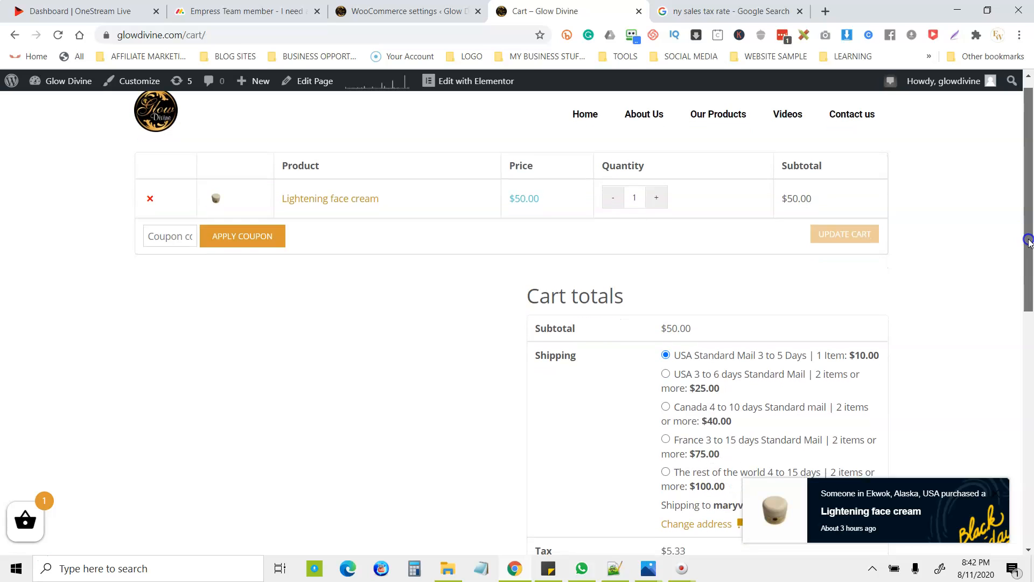
Set the Lightening face cream quantity to 5, update the cart and check the recalculated tax and total
{"action": "left_click", "coordinate": [656, 200]}
{"action": "left_click", "coordinate": [656, 199]}
{"action": "left_click", "coordinate": [656, 200]}
{"action": "left_click", "coordinate": [656, 199]}
{"action": "left_click", "coordinate": [833, 233]}
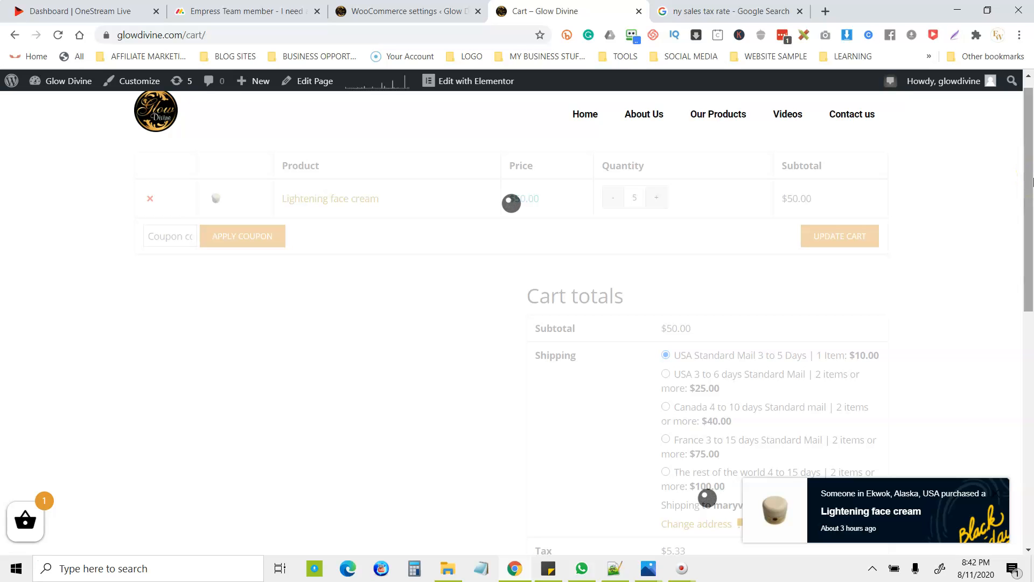
{"action": "left_click_drag", "start_coordinate": [1029, 171], "coordinate": [1030, 320]}
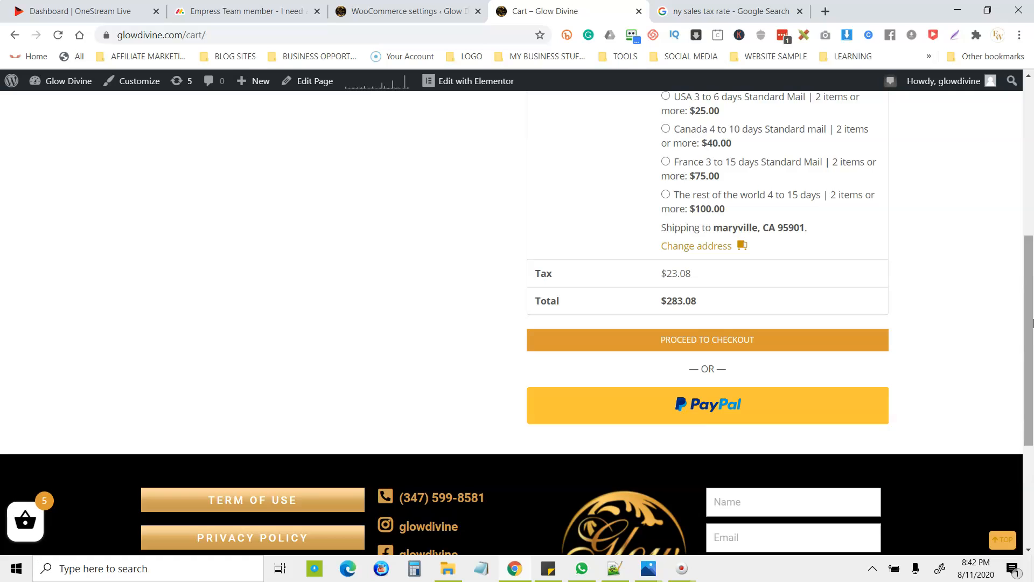
Compare the saved US tax rate with the cart's tax, and open the WooCommerce Shipping settings
{"action": "left_click", "coordinate": [423, 13]}
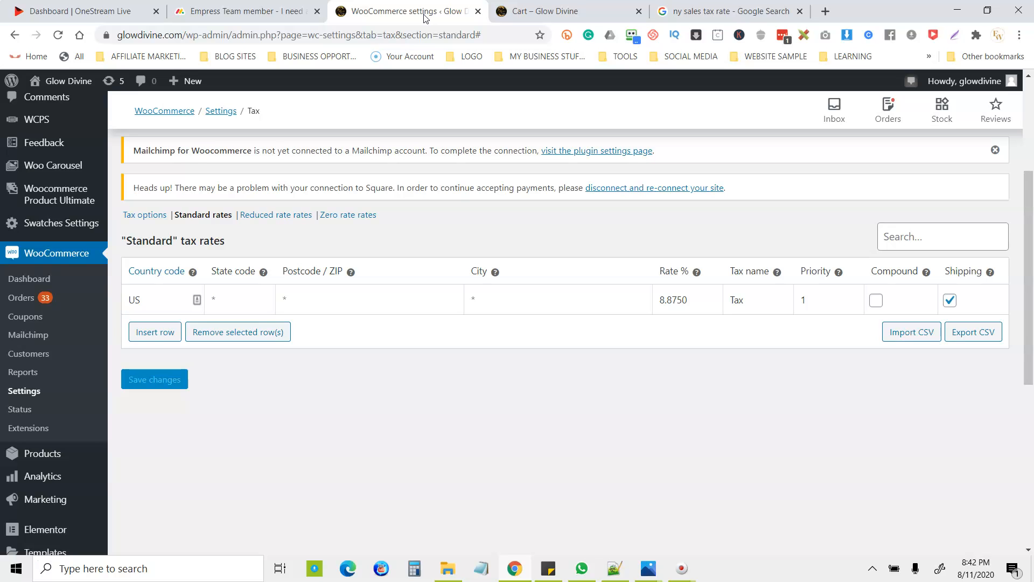
{"action": "left_click", "coordinate": [563, 10]}
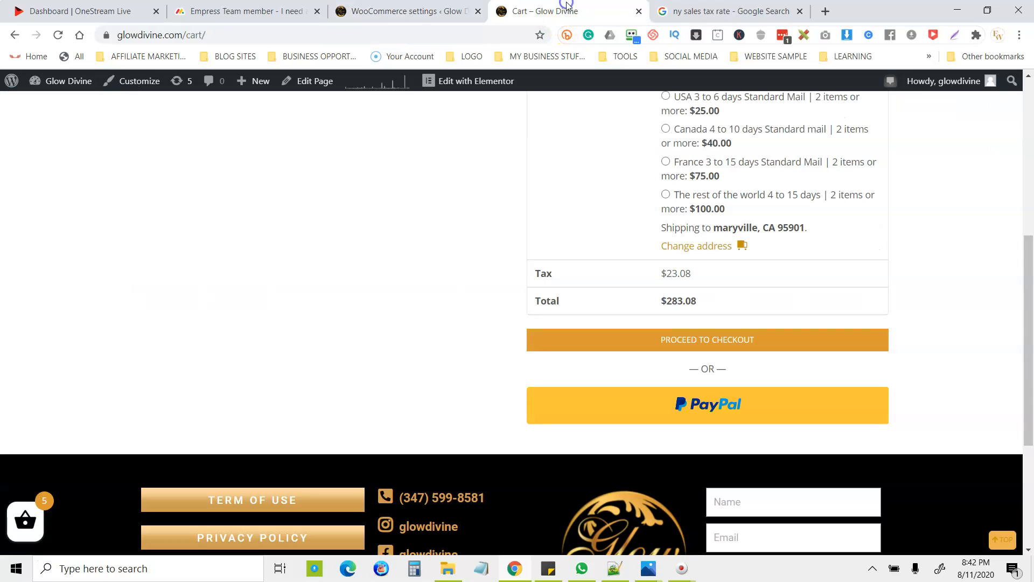
{"action": "left_click", "coordinate": [438, 11]}
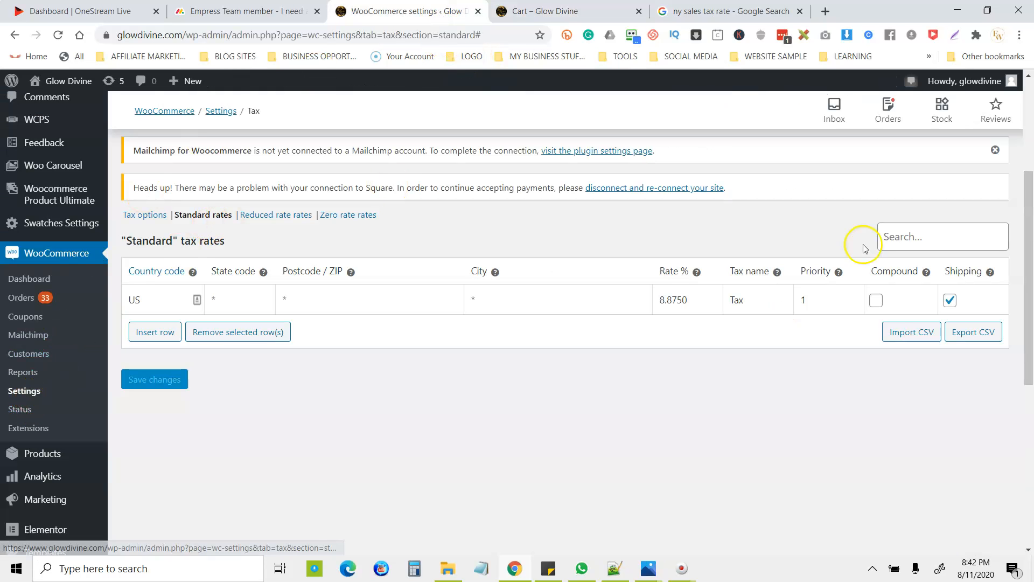
{"action": "left_click_drag", "start_coordinate": [1029, 315], "coordinate": [1029, 226]}
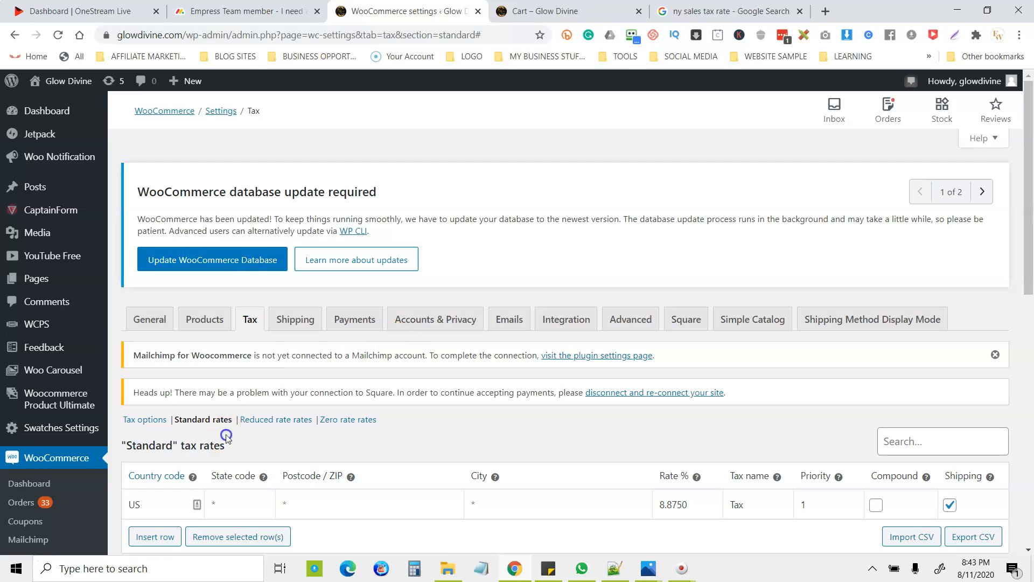
{"action": "left_click", "coordinate": [305, 318]}
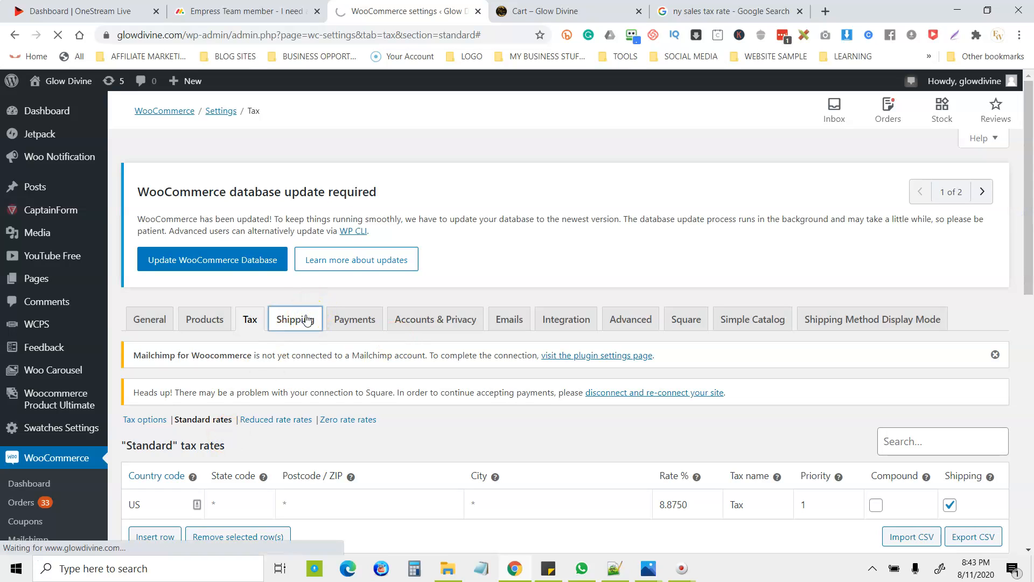
Review the cart's shipping options, totals and product line for the five creams
{"action": "left_click", "coordinate": [586, 12]}
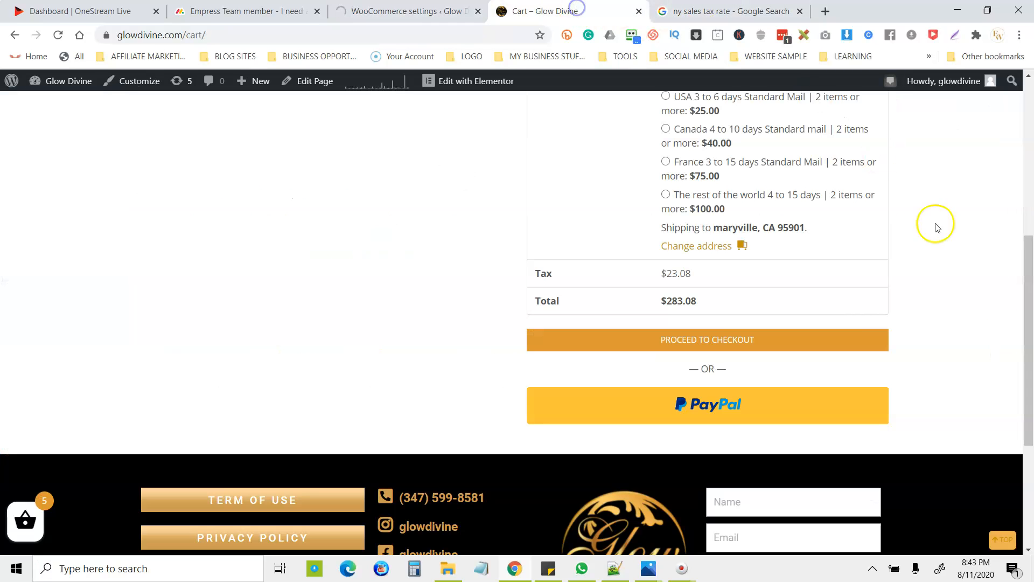
{"action": "left_click_drag", "start_coordinate": [1026, 328], "coordinate": [1030, 299]}
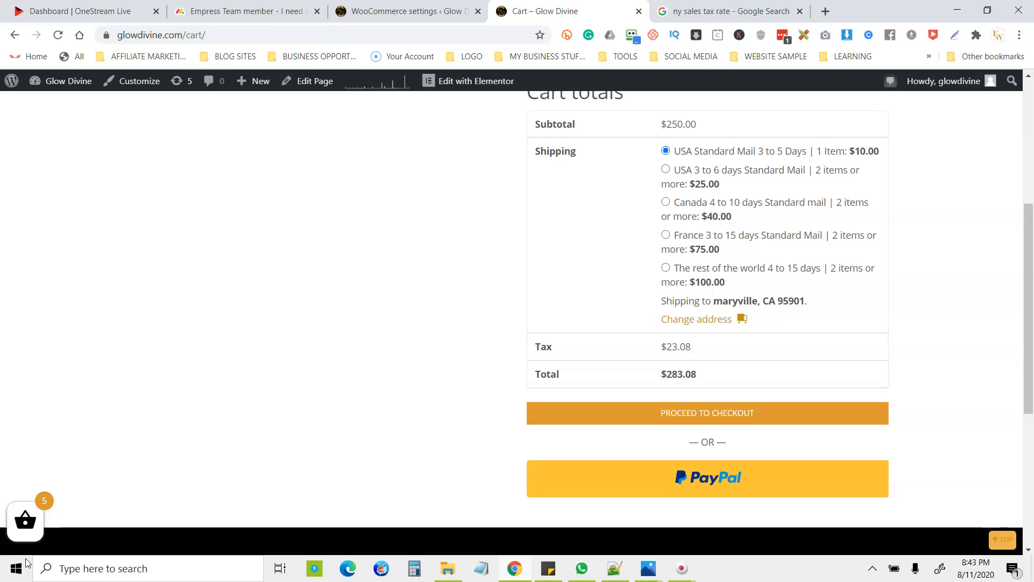
{"action": "left_click_drag", "start_coordinate": [1018, 387], "coordinate": [1017, 252]}
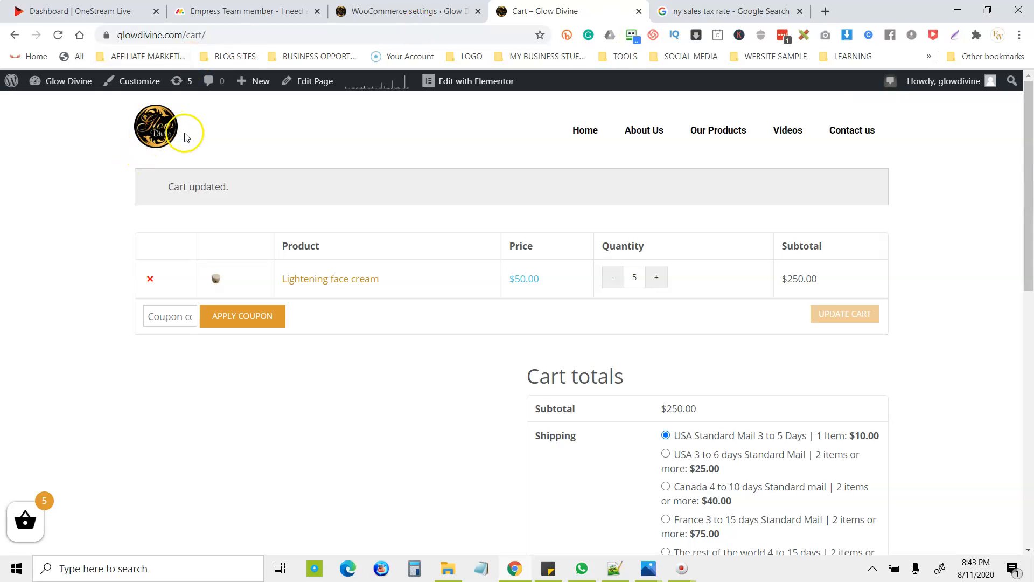
Open the store's home page and look through it down to the footer
{"action": "left_click", "coordinate": [591, 130]}
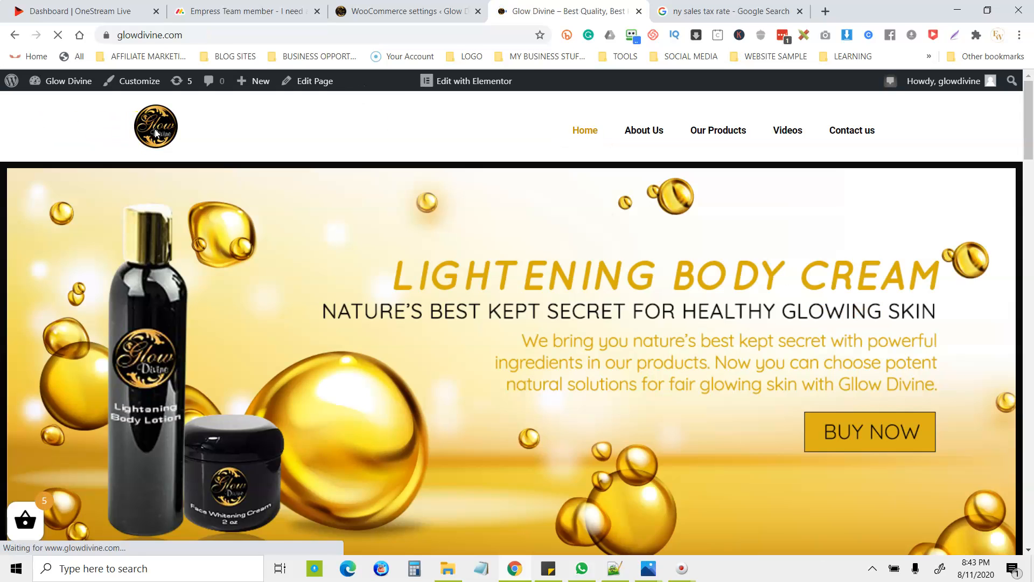
{"action": "left_click_drag", "start_coordinate": [1027, 121], "coordinate": [1030, 536]}
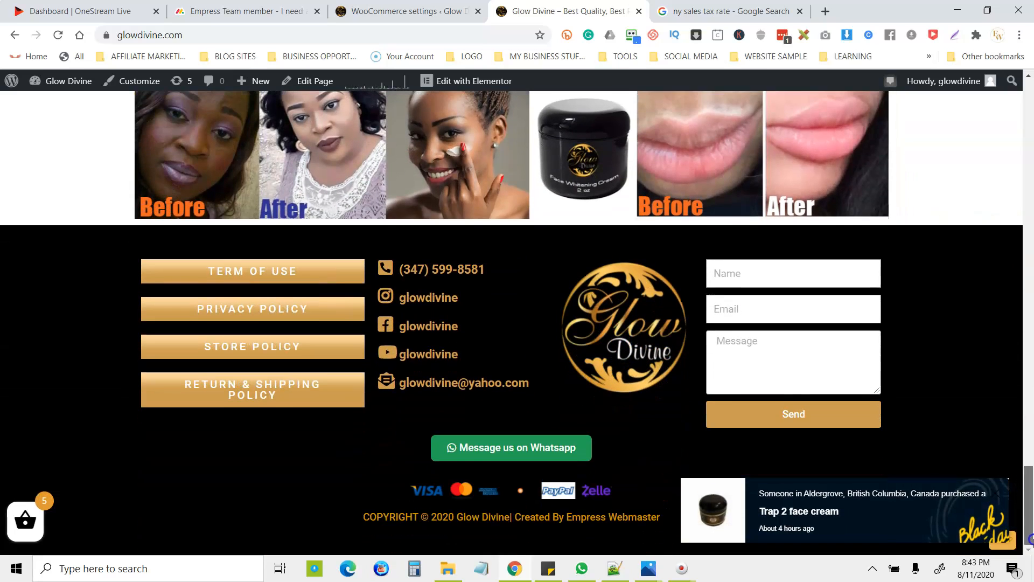